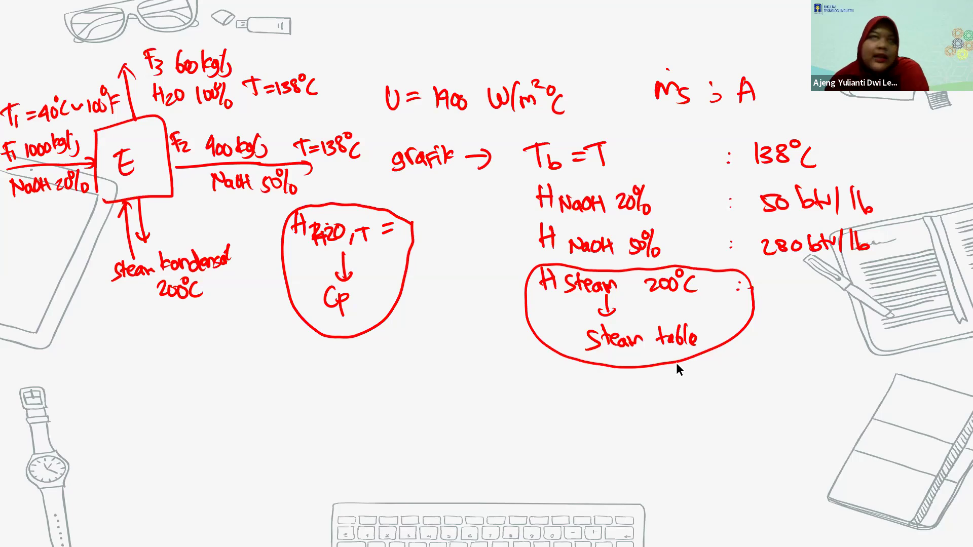
- Switch to the Yaws heat capacity of gas PDF and read the correlation equation with its variable definitions and units
key("alt+Tab")
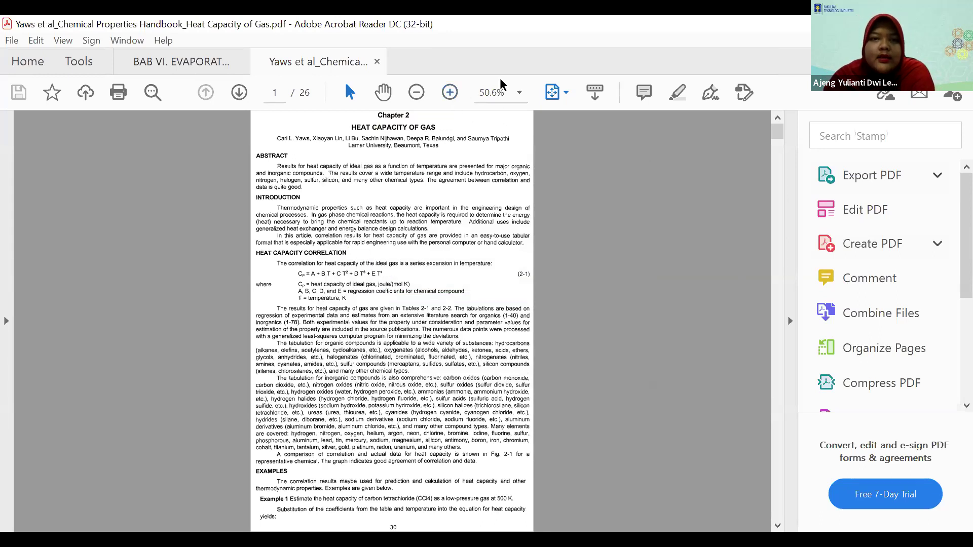
left_click(450, 93)
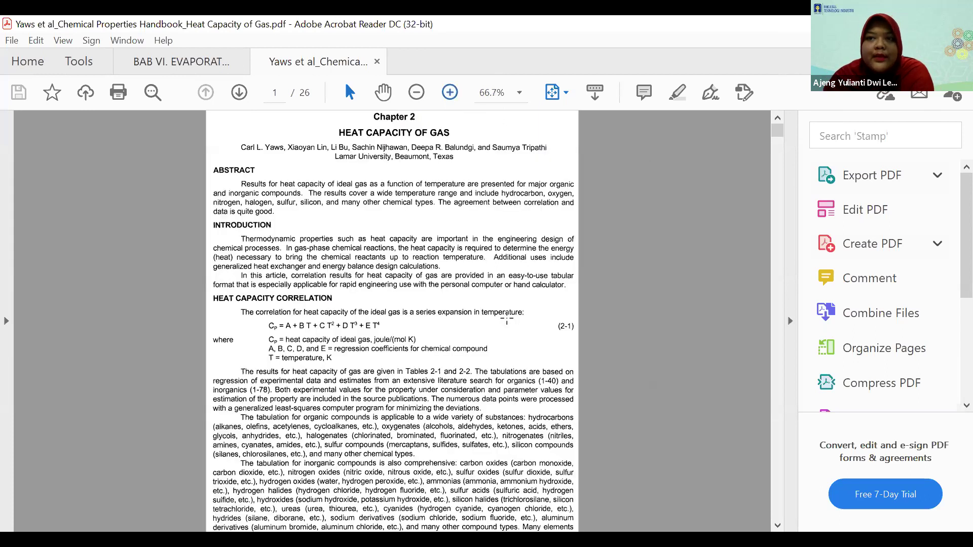
scroll(778, 506, "up", 3)
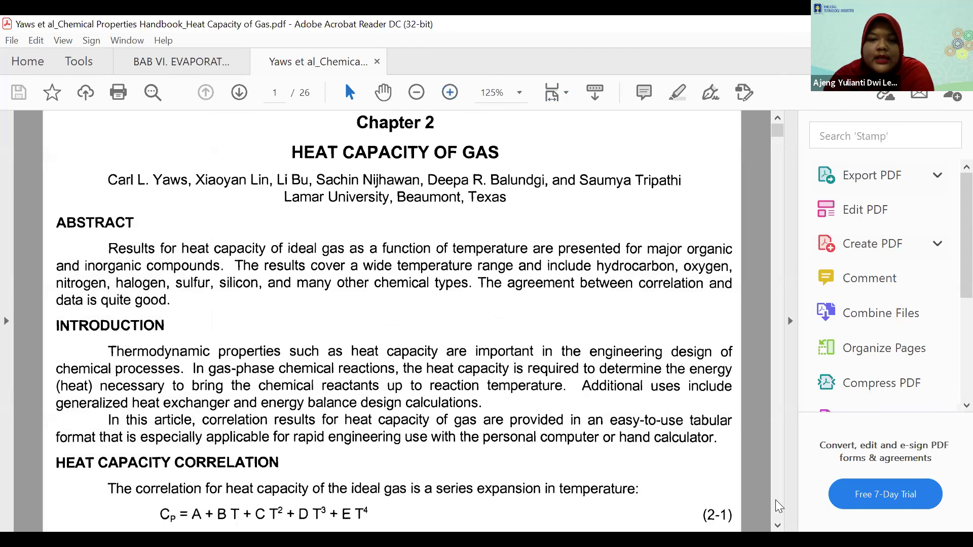
scroll(779, 506, "down", 2)
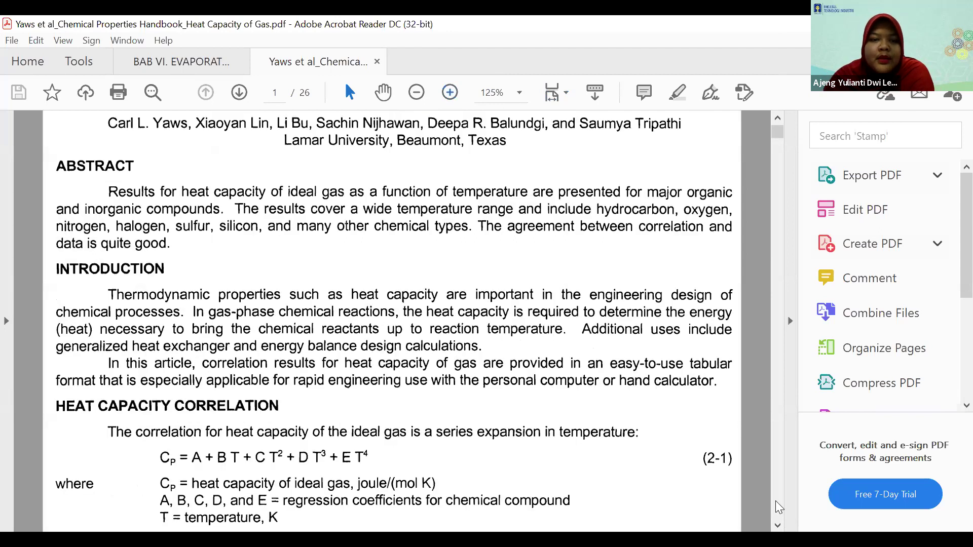
scroll(418, 209, "down", 10)
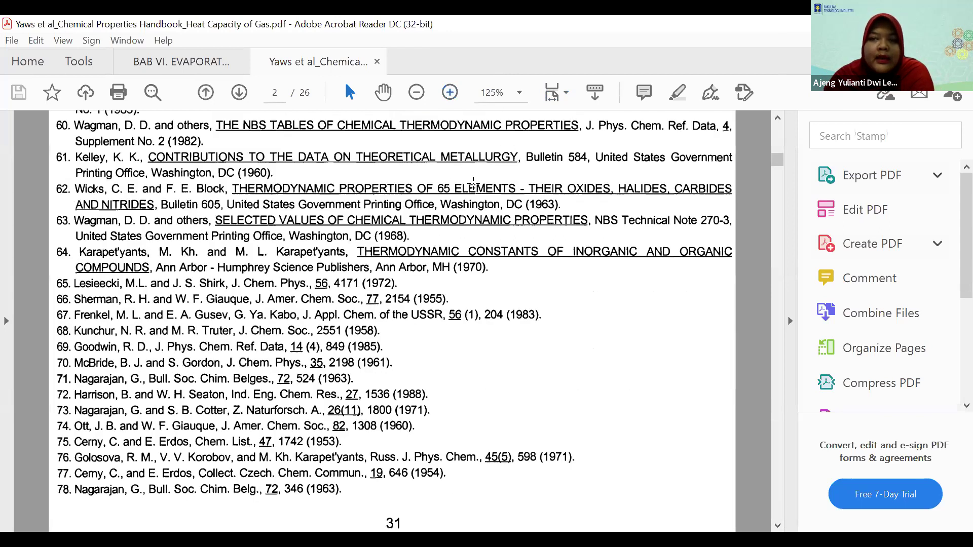
- Find the row for water (H2O) in Table 2-2 for inorganic compounds on page 23 of the PDF
left_click(274, 93)
type("4")
key("Return")
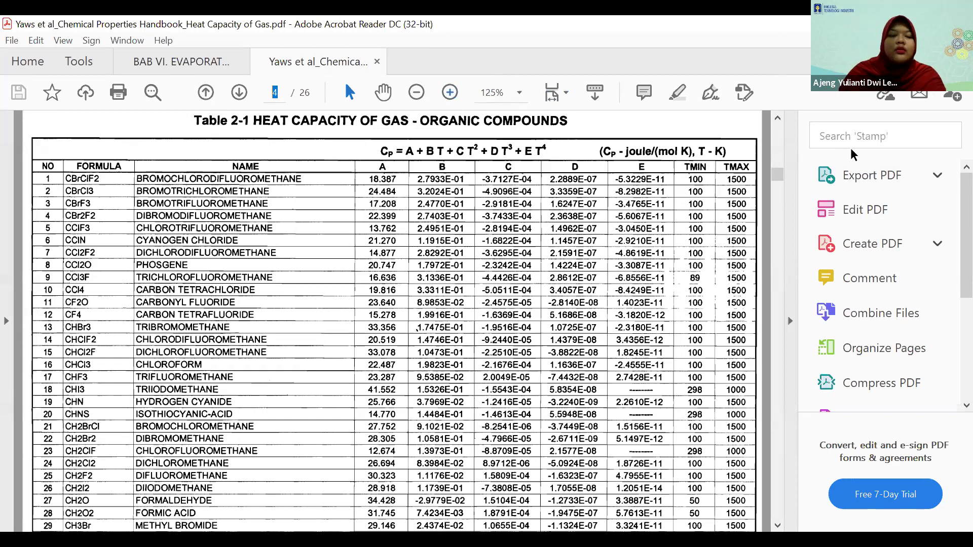
type("24")
key("Return")
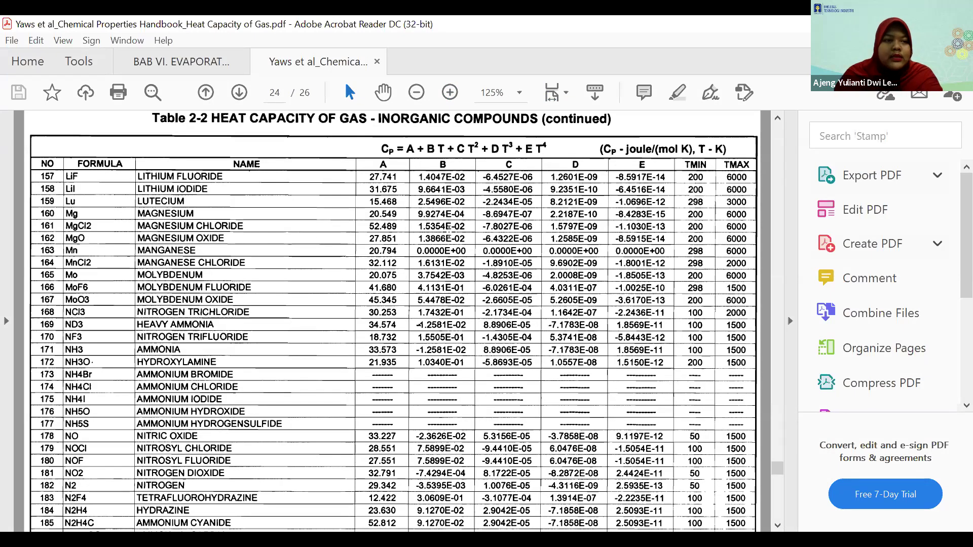
scroll(359, 361, "up", 5)
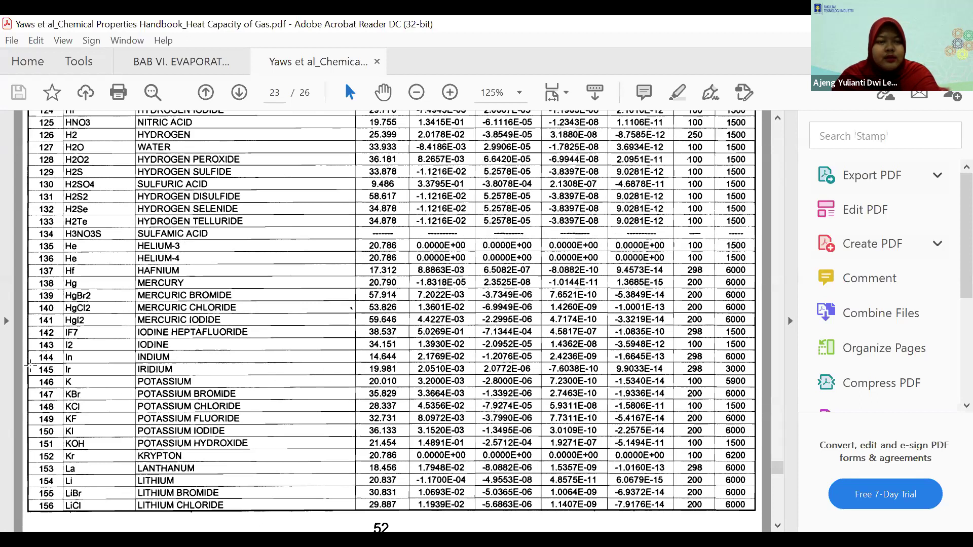
scroll(102, 359, "up", 5)
scroll(102, 358, "up", 1)
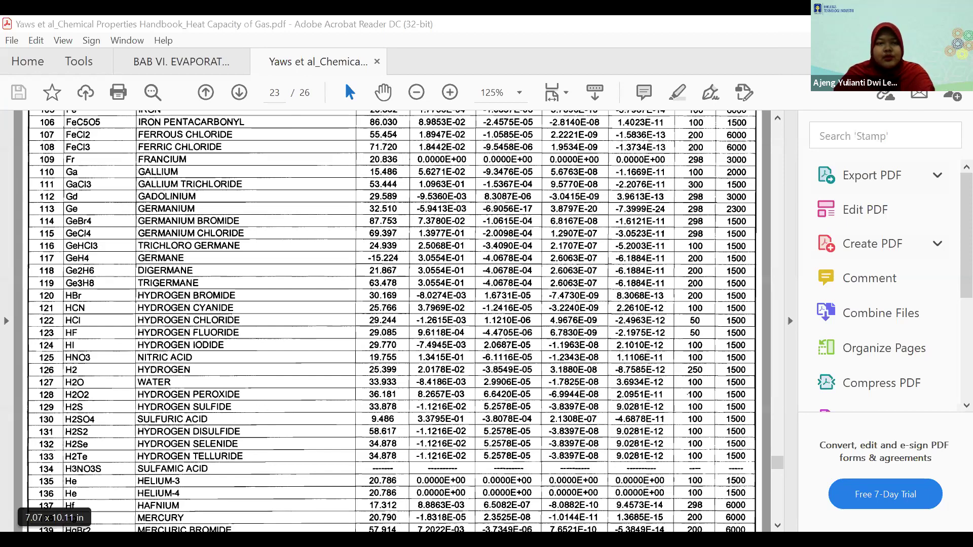
- Switch to the Perhitungan NE.xlsx workbook and copy the Fase Gas data block from Contoh Soal 20 to cell A3 of a new worksheet
key("alt+Tab")
left_click(380, 505)
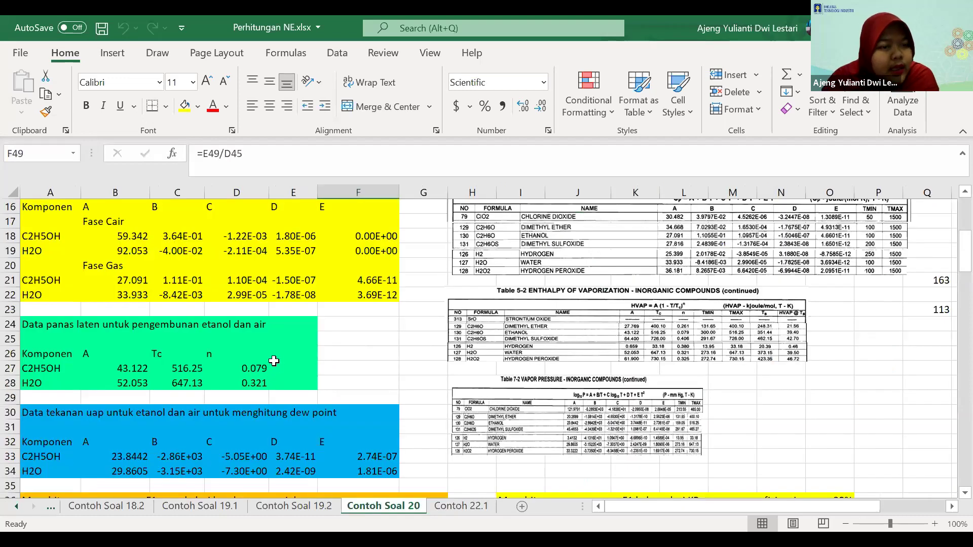
scroll(277, 362, "up", 5)
scroll(272, 362, "down", 3)
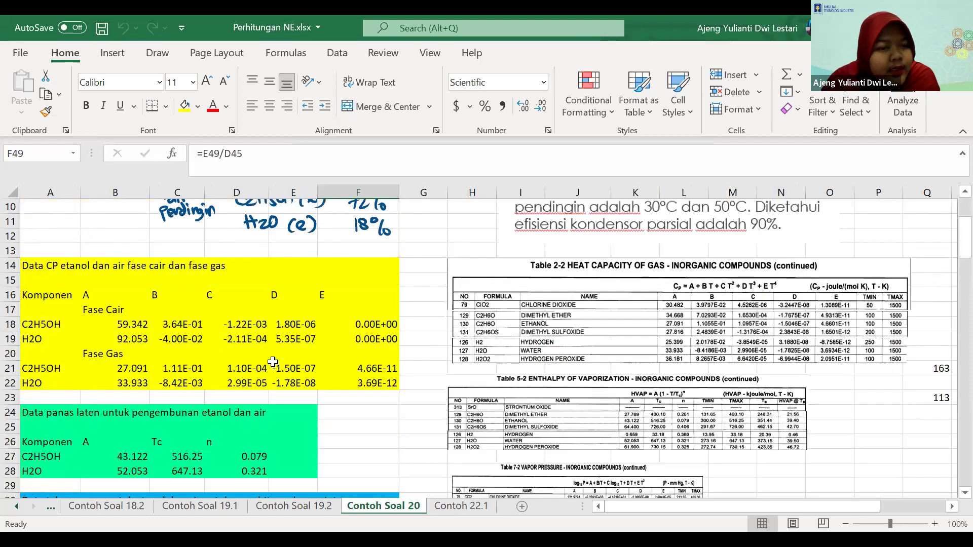
scroll(273, 361, "down", 2)
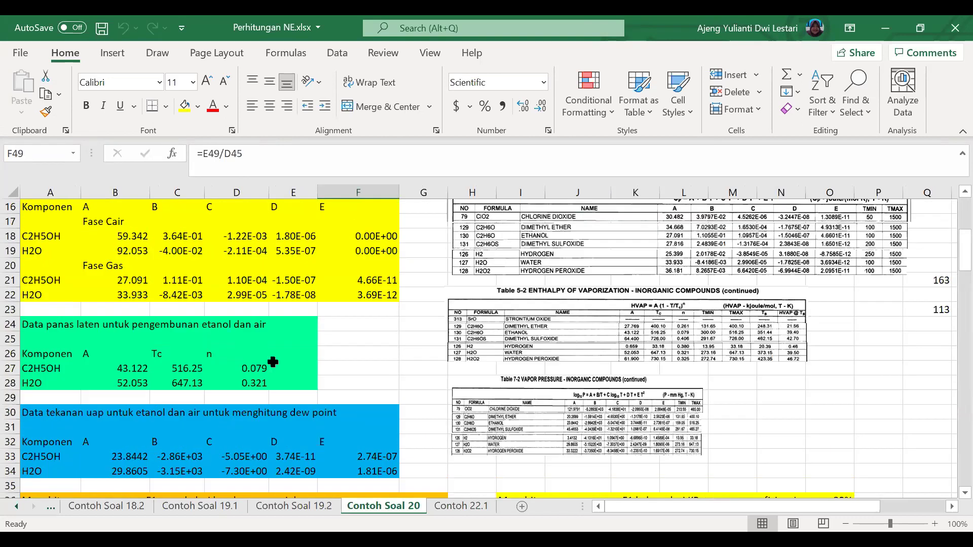
scroll(272, 362, "up", 1)
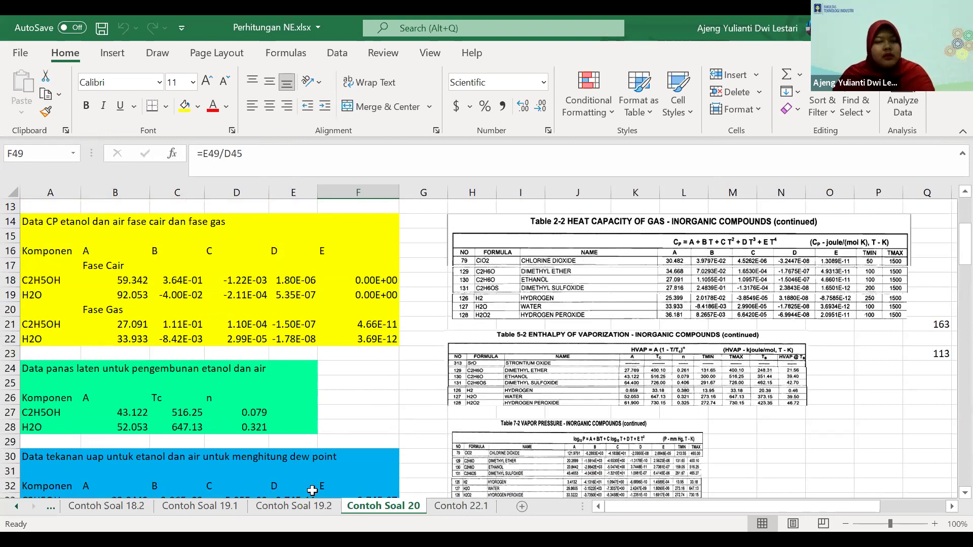
left_click_drag(50, 310, 358, 339)
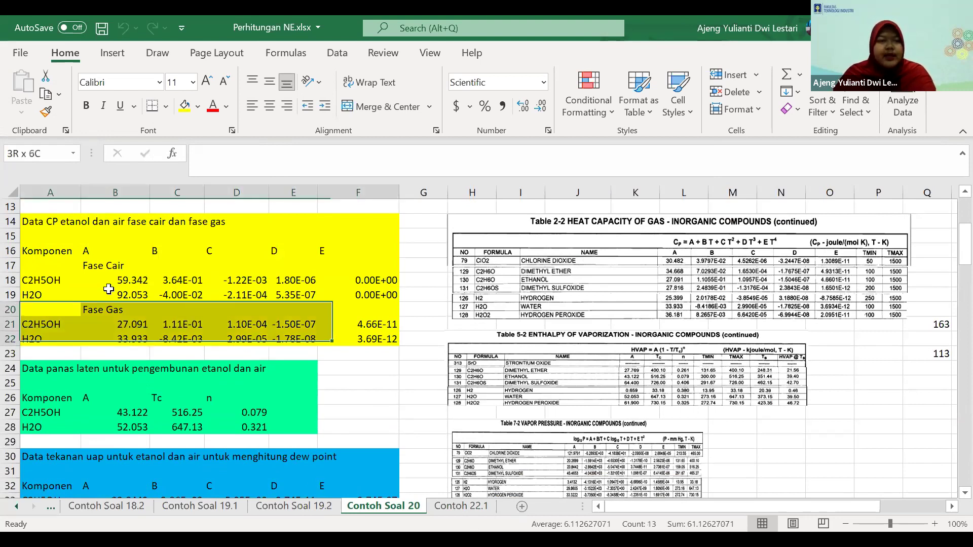
key("ctrl+c")
key("shift+F11")
left_click(46, 237)
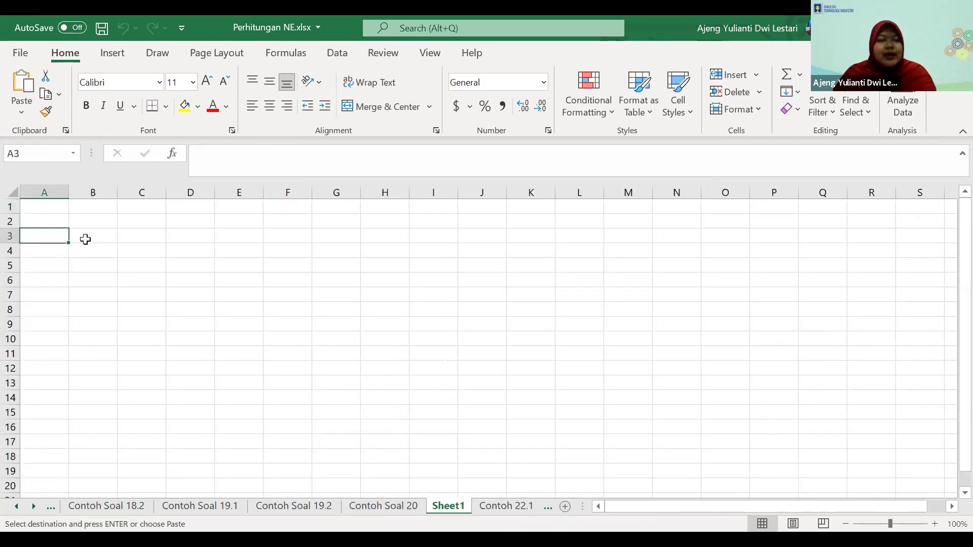
key("ctrl+v")
- Delete the C2H5OH row from the pasted gas-phase data, keeping only the H2O coefficients
left_click(6, 250)
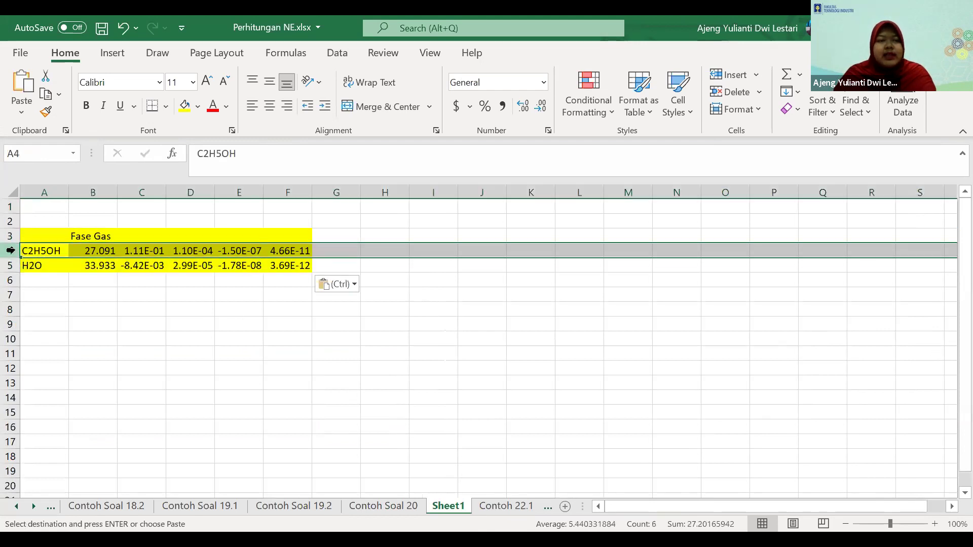
right_click(7, 250)
left_click(80, 402)
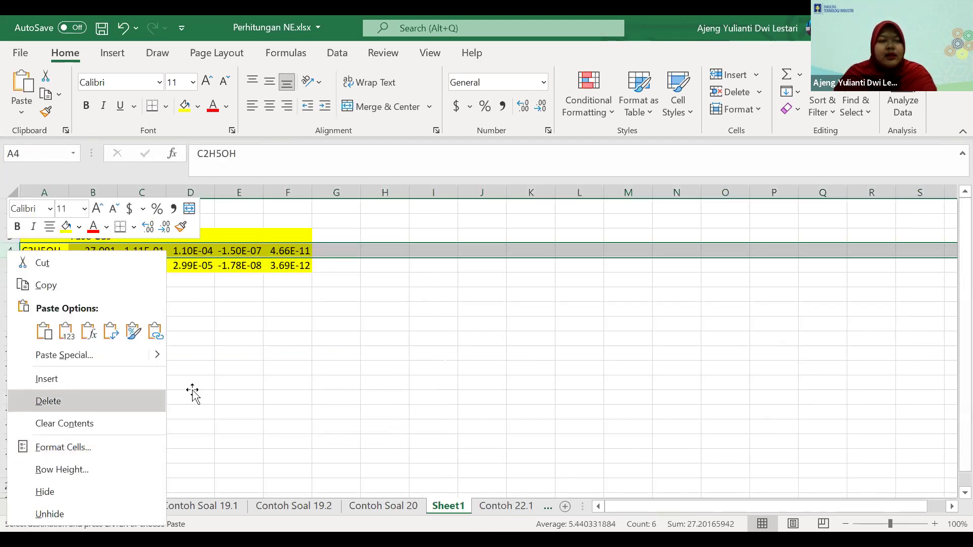
left_click(190, 393)
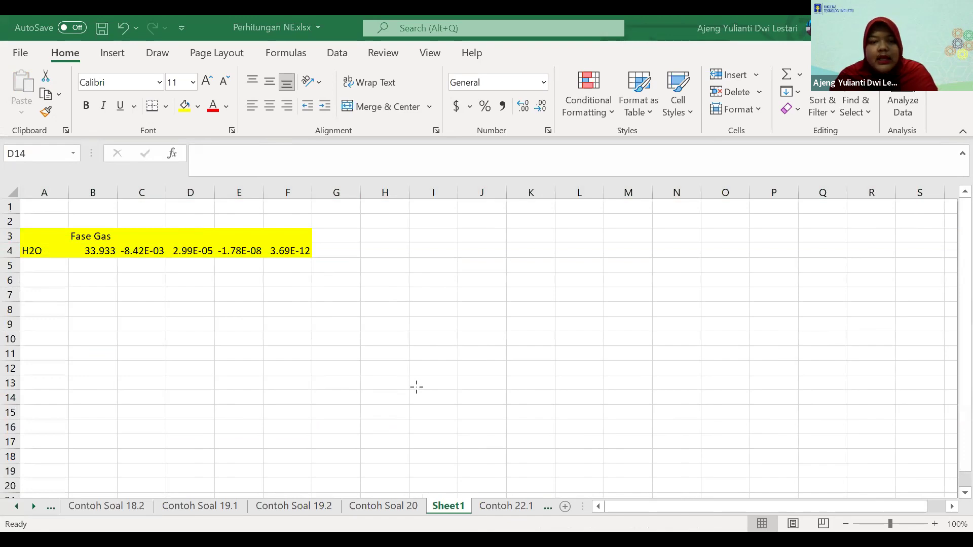
key("alt+Tab")
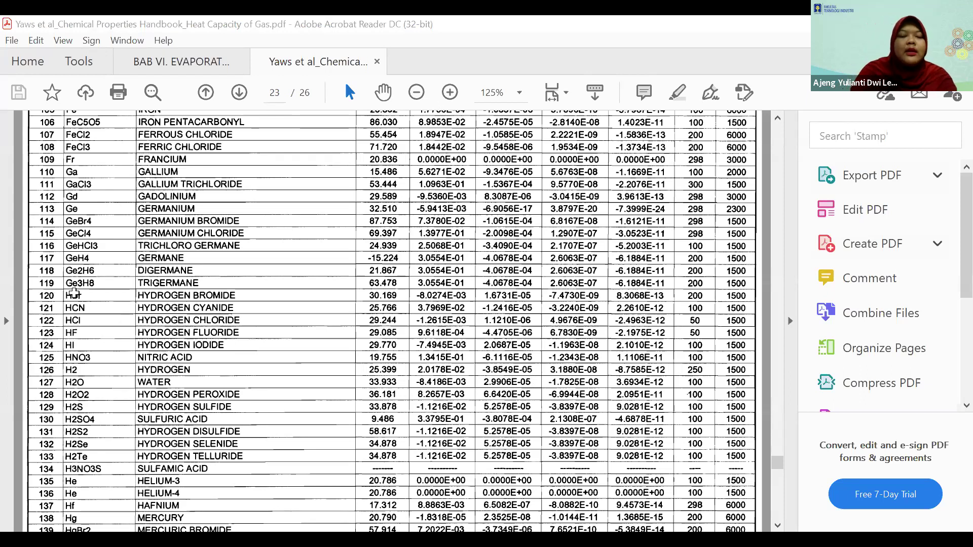
key("alt+Tab")
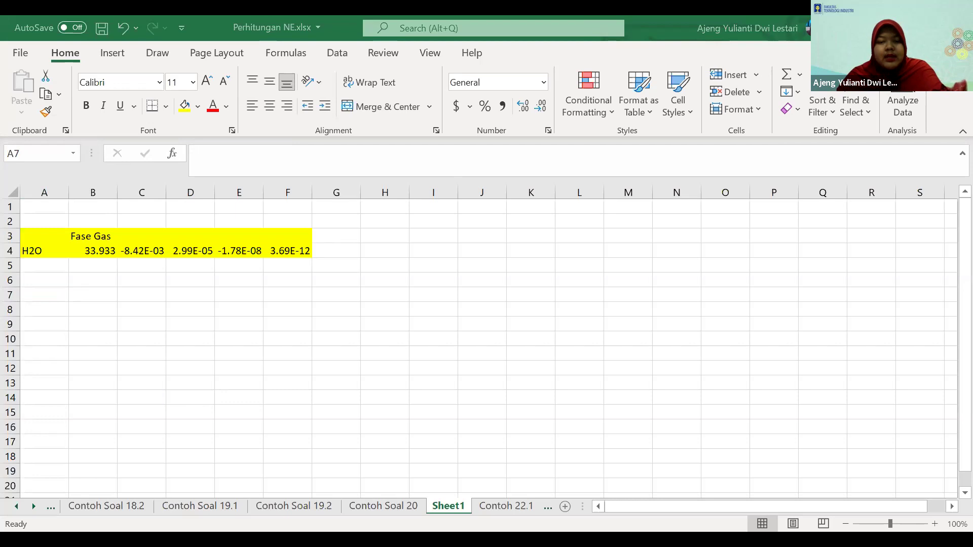
type("138")
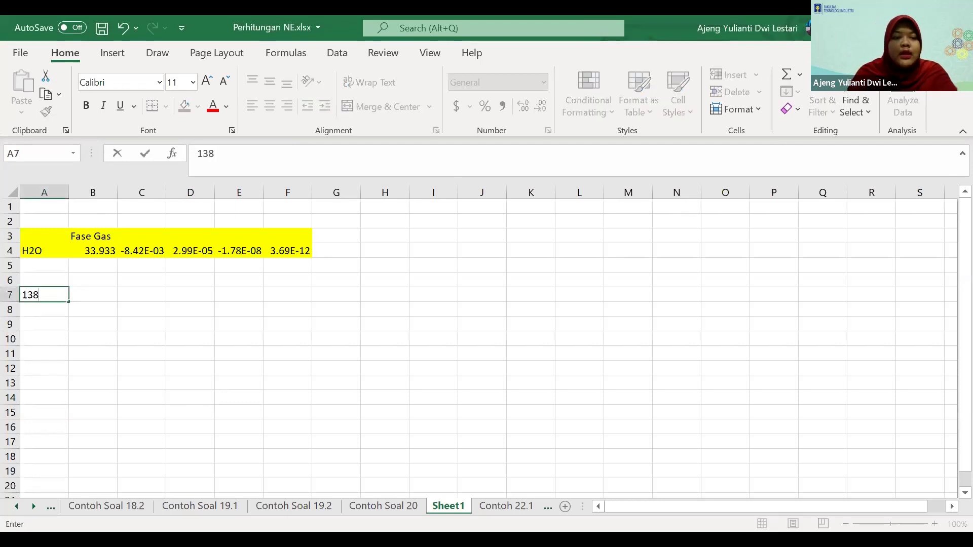
key("Tab")
type("c")
key("BackSpace")
key("Left")
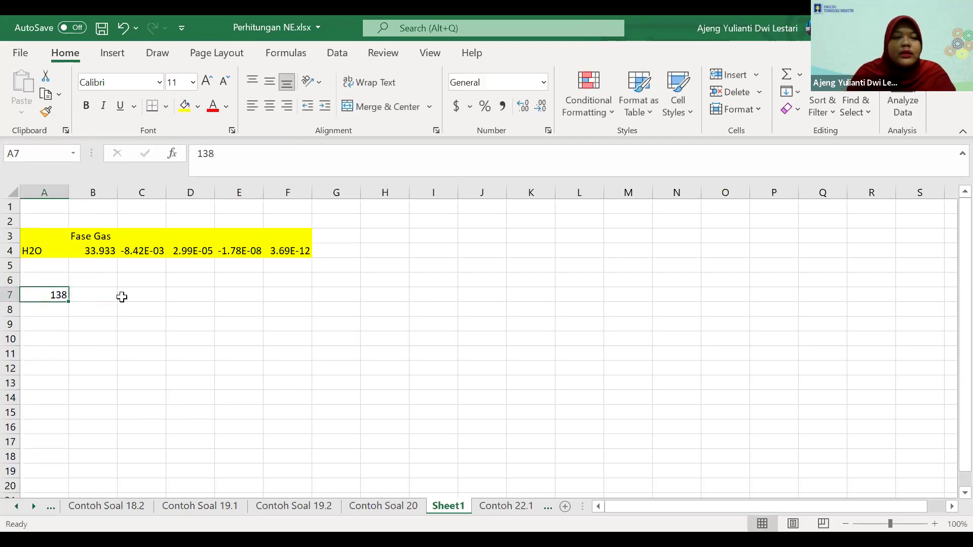
- Enter the mixture boiling point in row 7: label "T didih campuran" in A7, 138 in C7 and unit C in D7
type("T d")
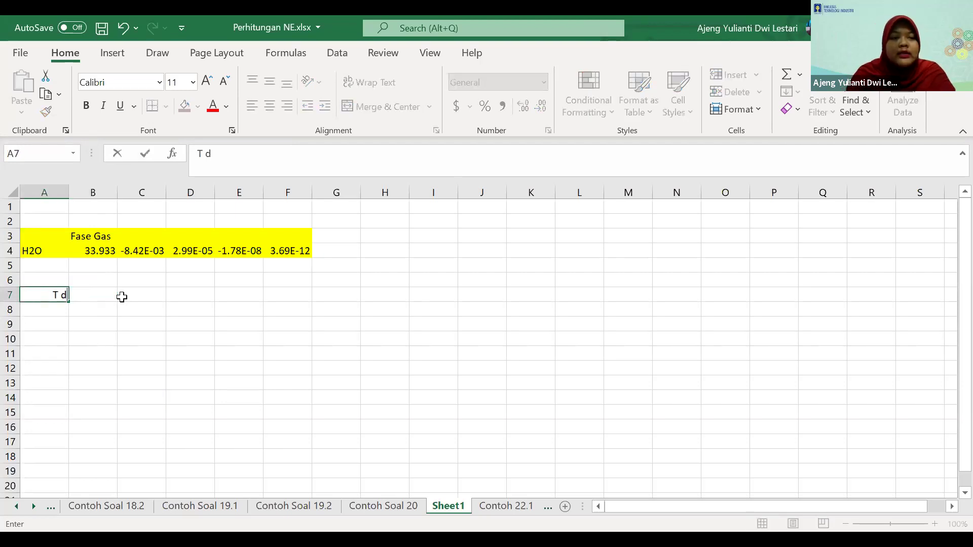
type("idih campuran")
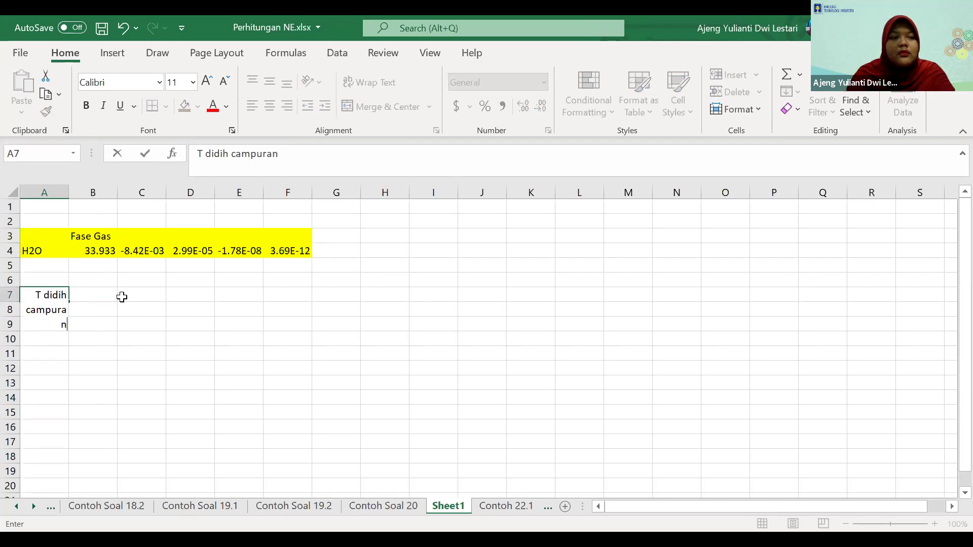
key("Right")
key("Right")
type("1")
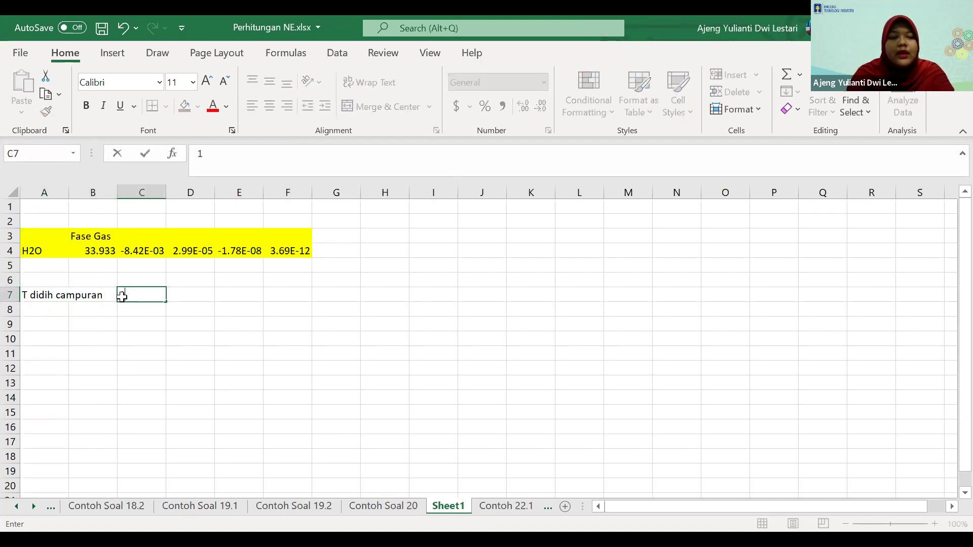
type("38")
key("Right")
type("C")
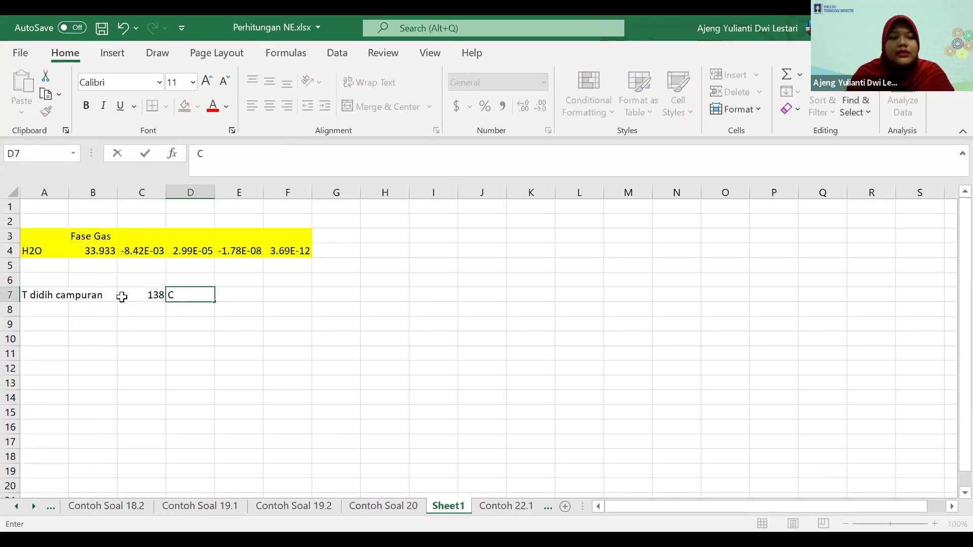
key("Return")
key("Left")
key("Left")
key("Left")
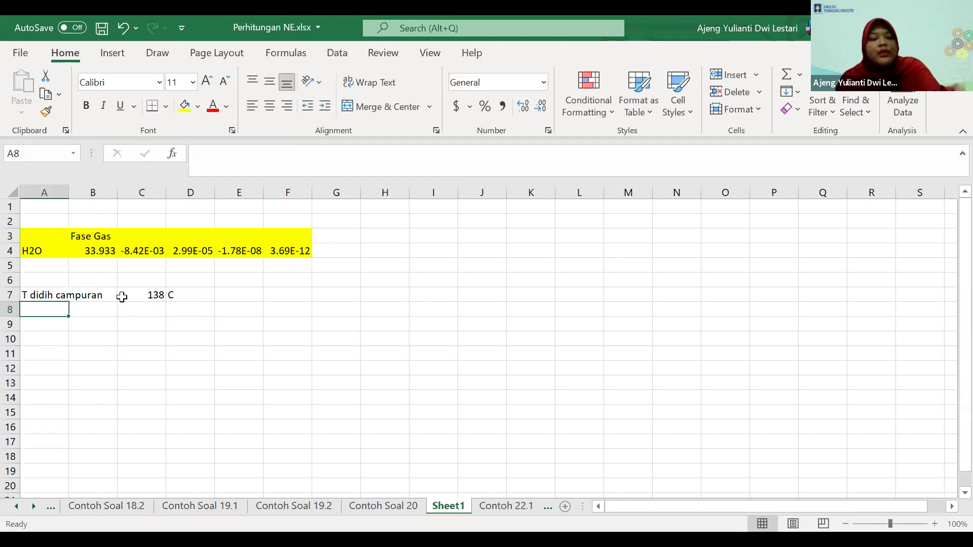
- Enter the reference temperature in row 8: label "T referensi" in A8, 25 in C8 and unit C in D8
type("T")
key("BackSpace")
type("r")
key("BackSpace")
type("referensi")
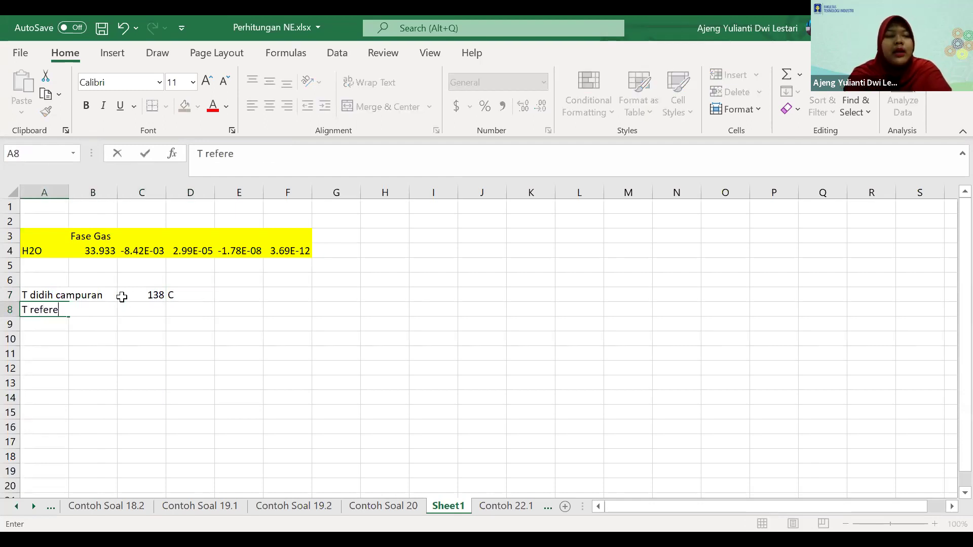
key("Right")
key("Right")
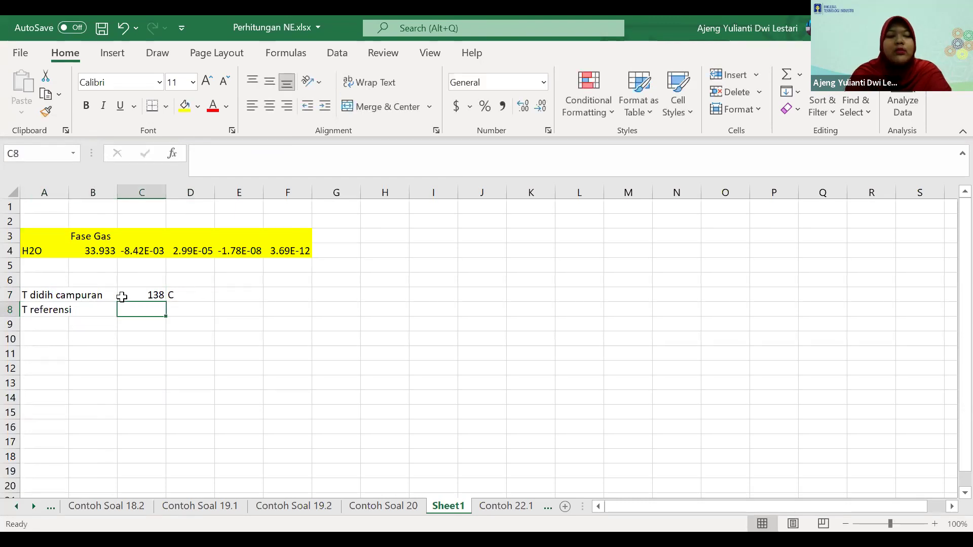
type("25")
key("Right")
type("C")
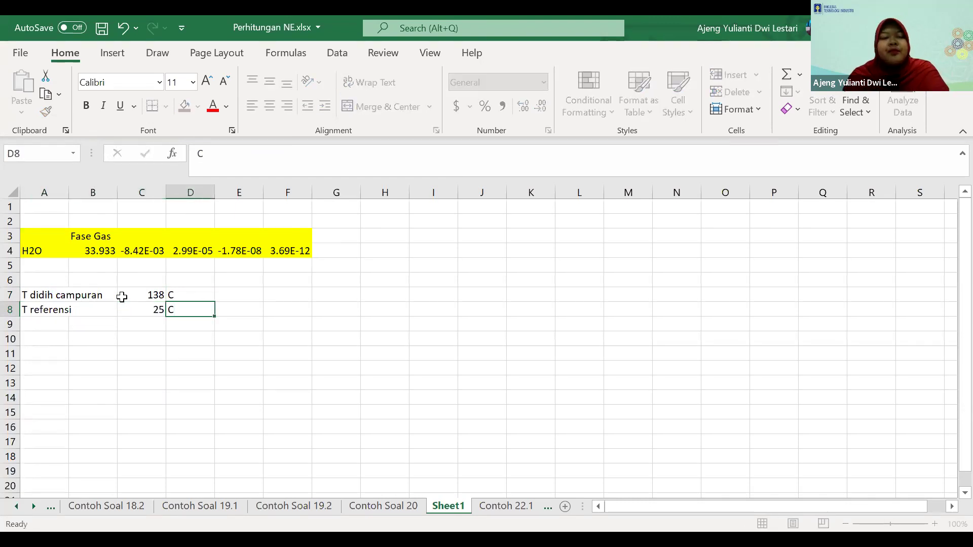
- Convert the mixture boiling point to kelvin in E7 with the formula =C7+273.15 and add the unit K in F7
key("Right")
key("Up")
left_click(122, 296)
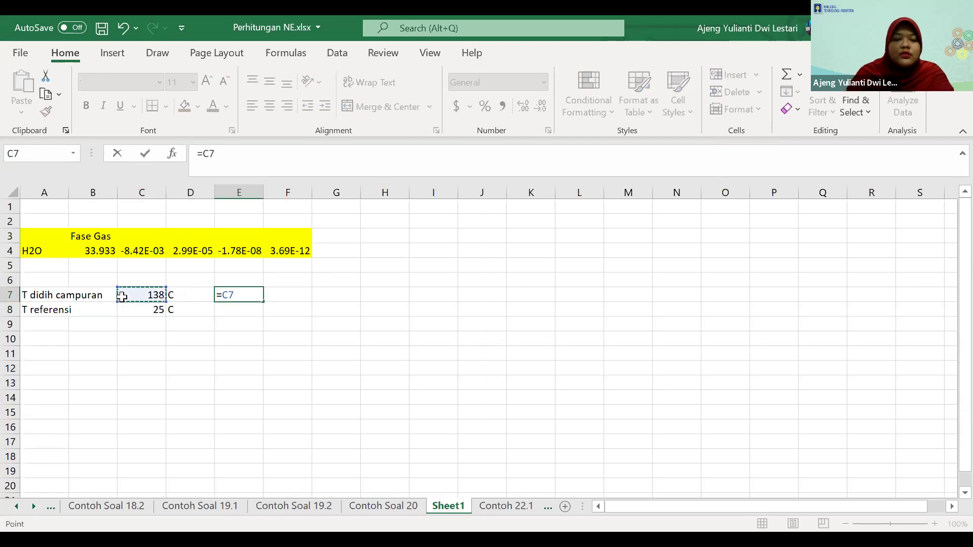
type("+273.15")
key("Return")
key("Up")
key("Right")
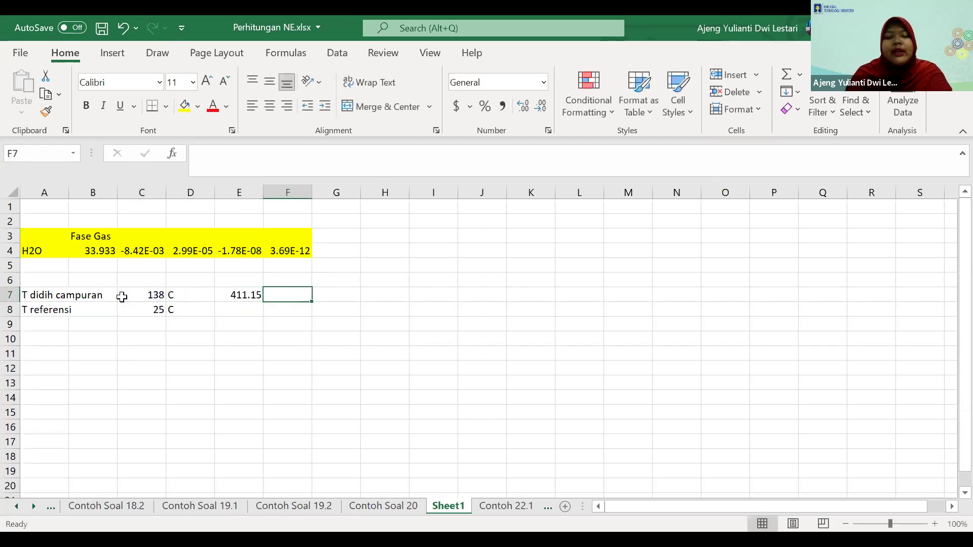
type("K")
key("Return")
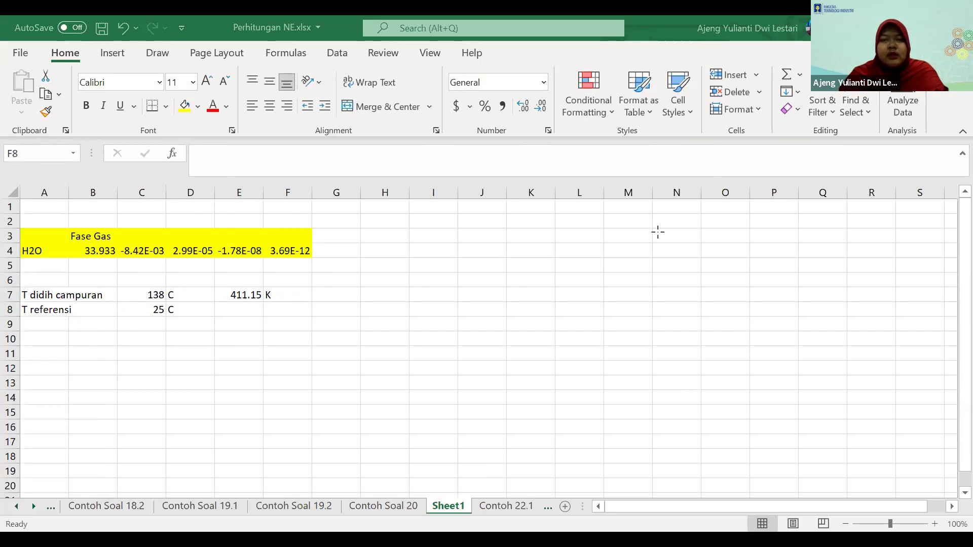
- Switch back to the Yaws PDF and check the Cp equation and units in the header of Table 2-2 on page 23
key("alt+Tab")
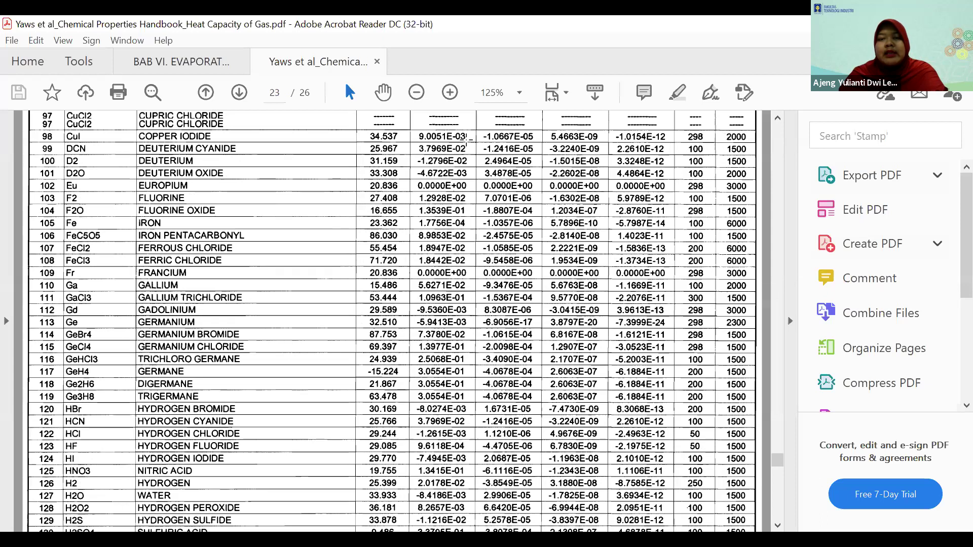
scroll(466, 141, "up", 5)
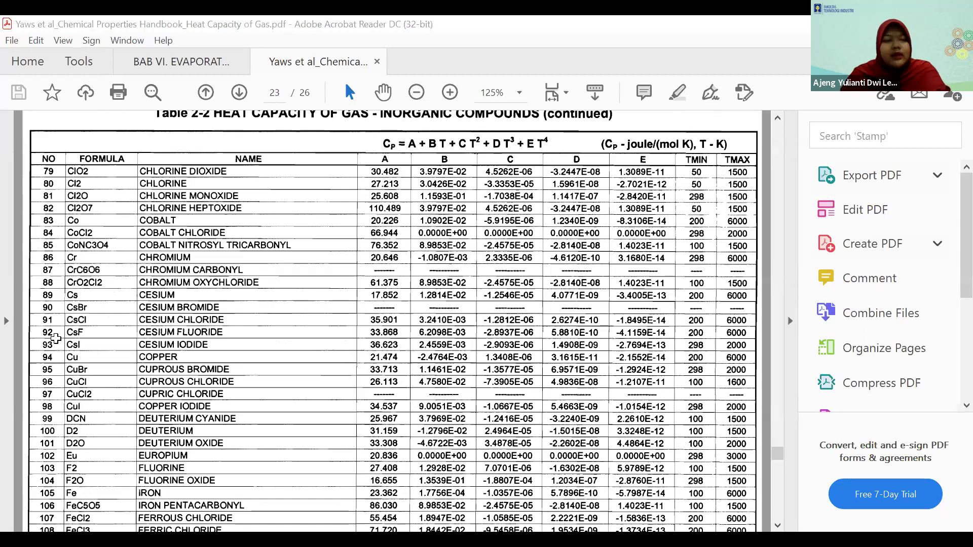
- Switch back to the Excel workbook and complete the label in A10 as "entalpi H20 pada suhu 138C"
key("alt+Tab")
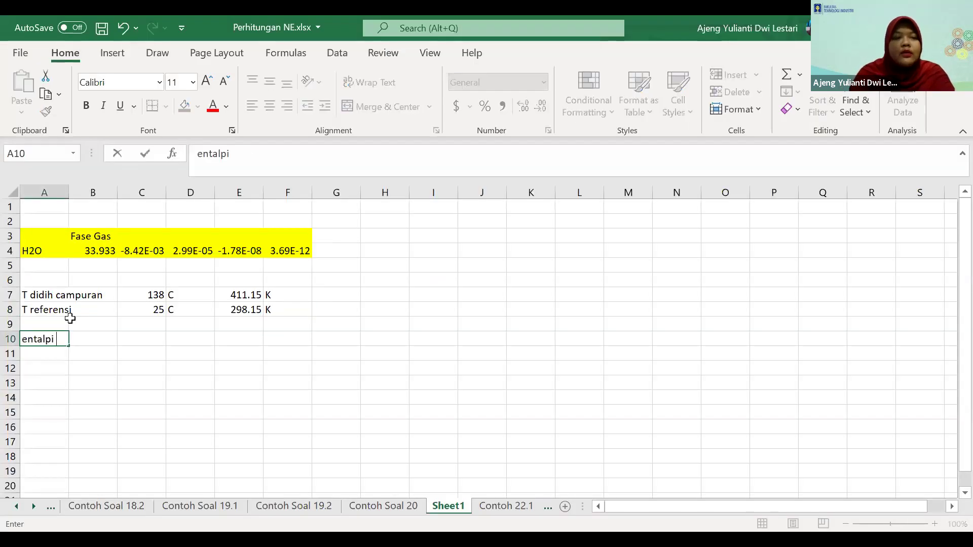
type("H20 pada suhu 138")
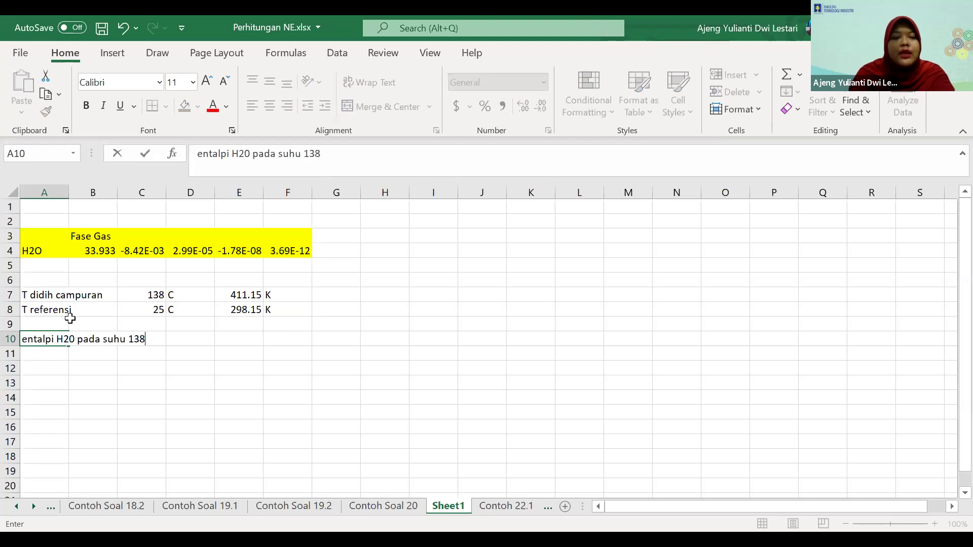
key("Tab")
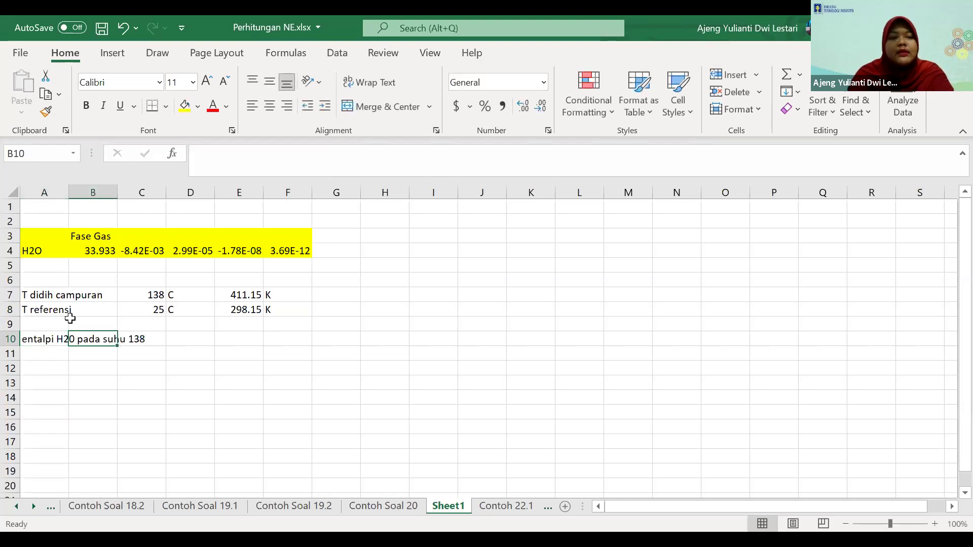
left_click(58, 339)
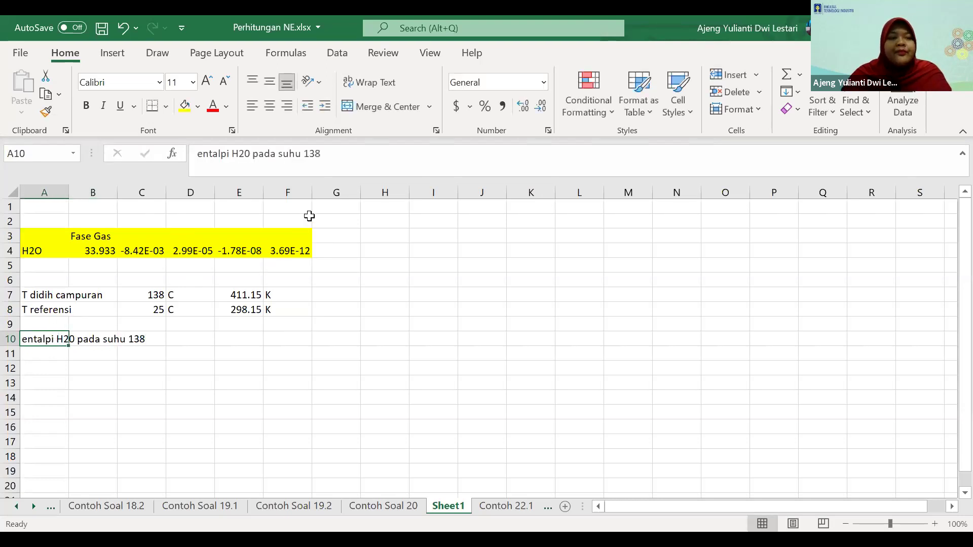
left_click(344, 162)
type("C")
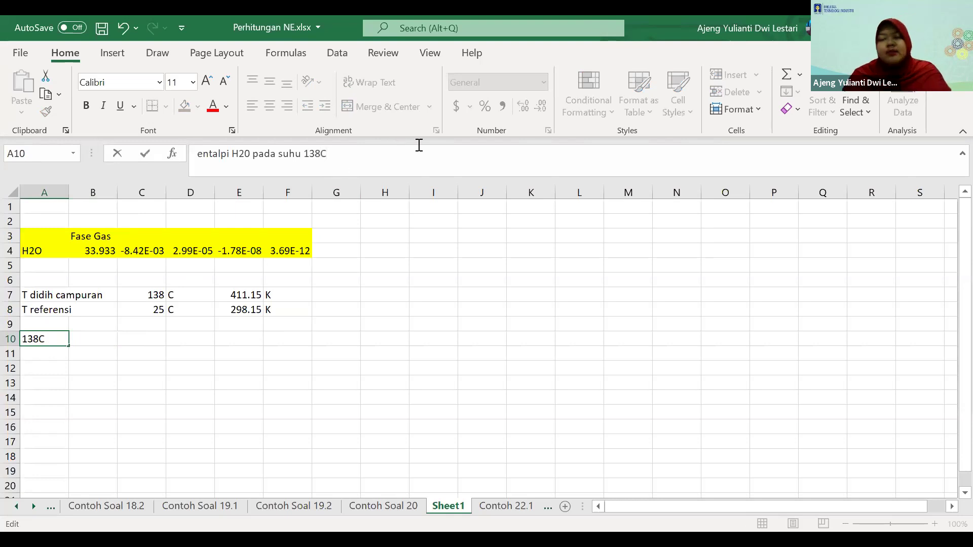
key("Tab")
key("Tab")
key("Tab")
- Find the gas-phase C2H5OH enthalpy formula in H59 of the Contoh Soal 20 sheet and copy its text
type("=")
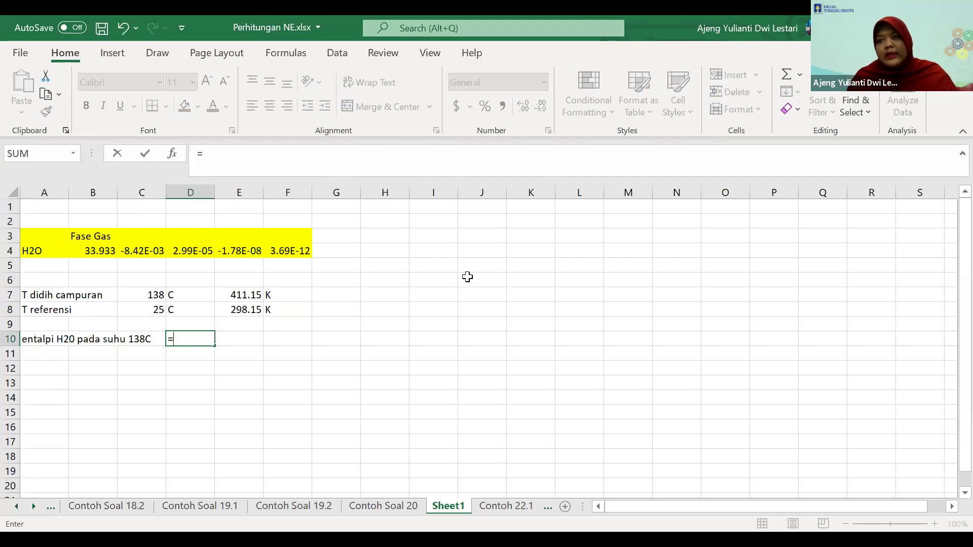
key("Escape")
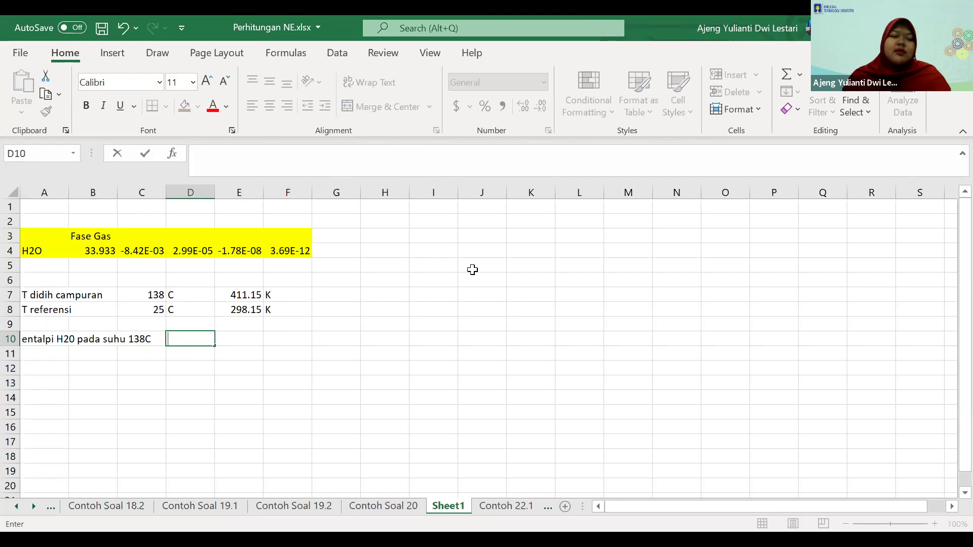
left_click(368, 505, "ctrl")
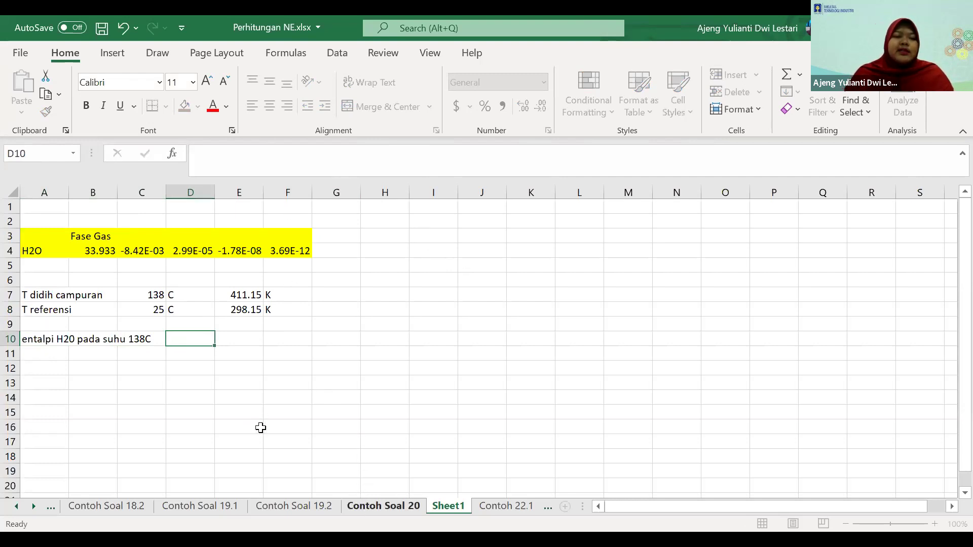
key("ctrl+Page_Up")
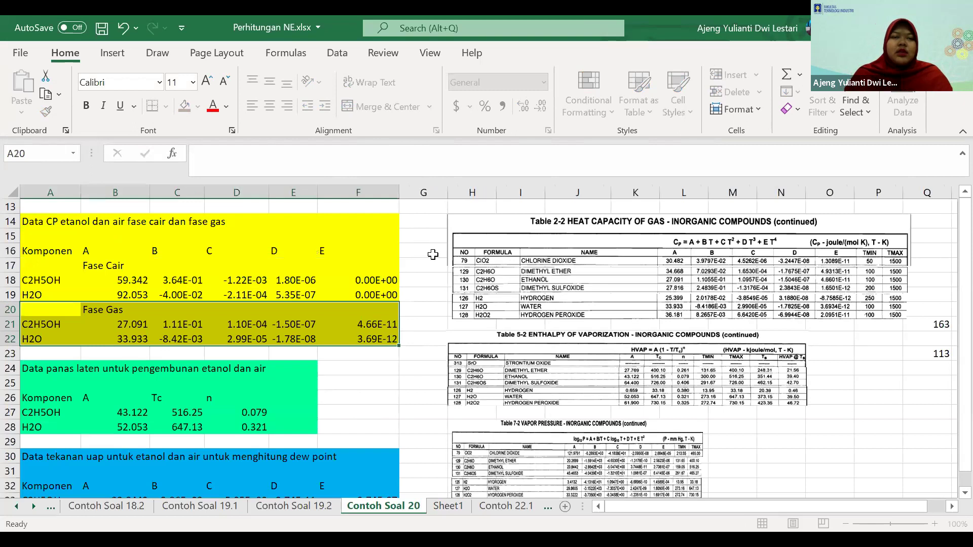
scroll(712, 179, "down", 20)
left_click(471, 245)
scroll(496, 383, "up", 2)
scroll(495, 383, "down", 2)
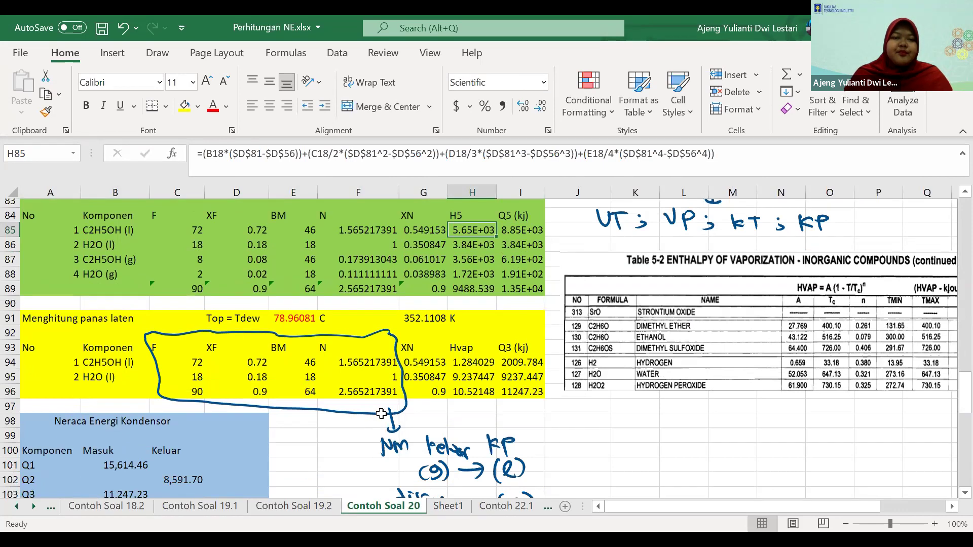
scroll(381, 413, "down", 2)
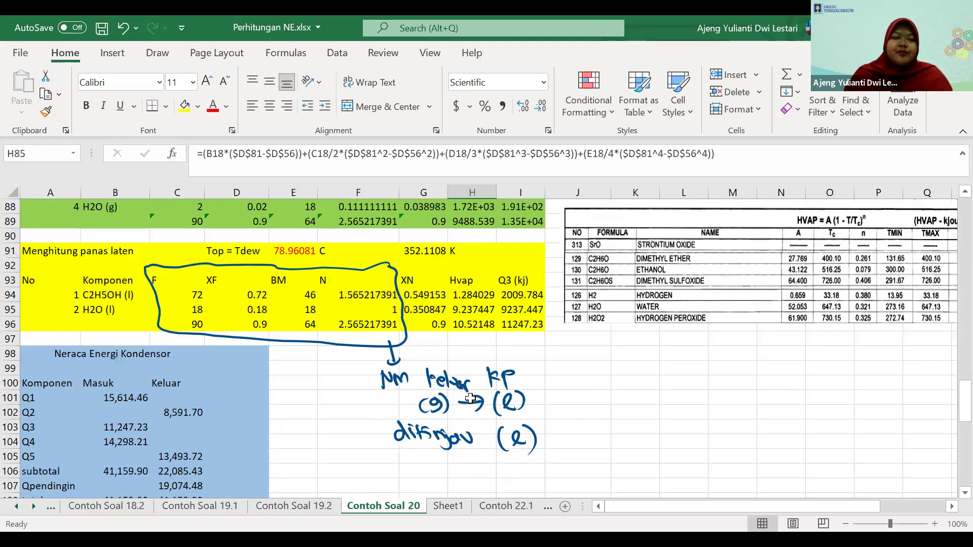
scroll(557, 329, "up", 9)
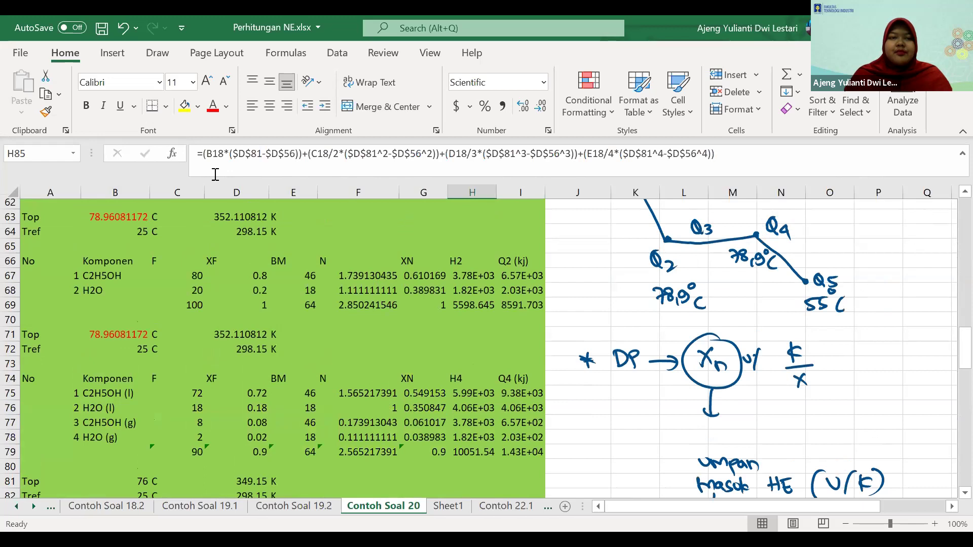
key("ctrl+z")
key("F2")
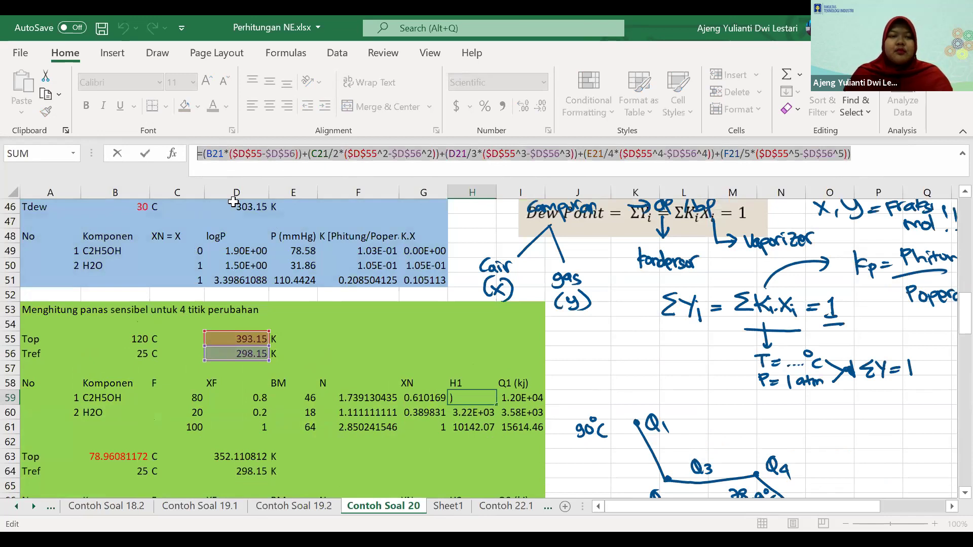
- Return to Sheet1 and paste the copied enthalpy formula into D10
key("ctrl+Page_Down")
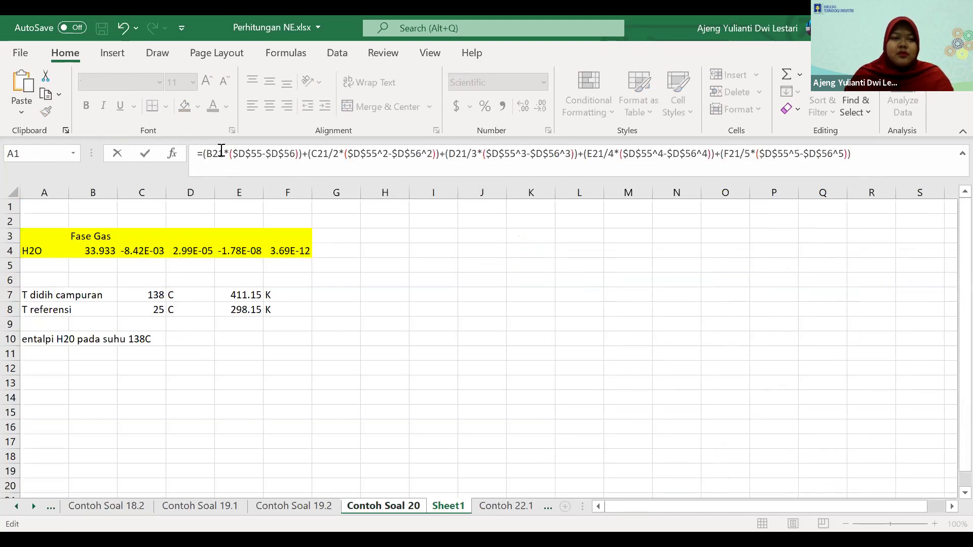
key("Escape")
key("ctrl+Page_Down")
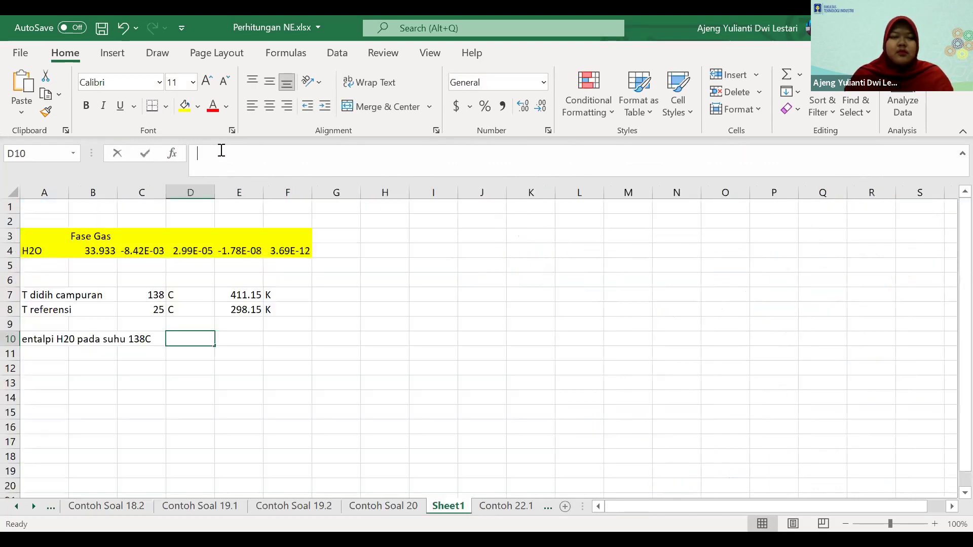
key("Return")
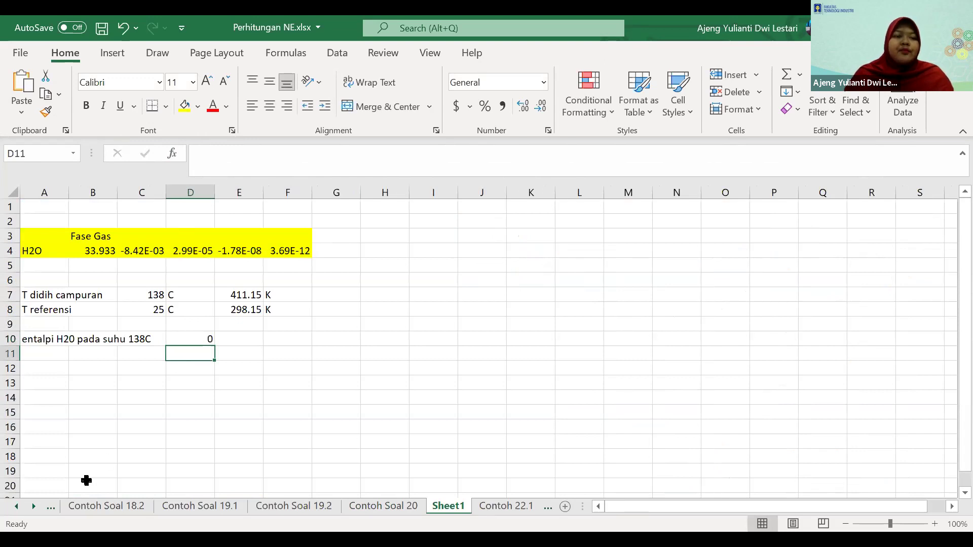
- Repoint the heat capacity coefficient references in the D10 formula to B4, C4, D4, E4 and F4
scroll(101, 215, "down", 1)
key("Up")
key("F2")
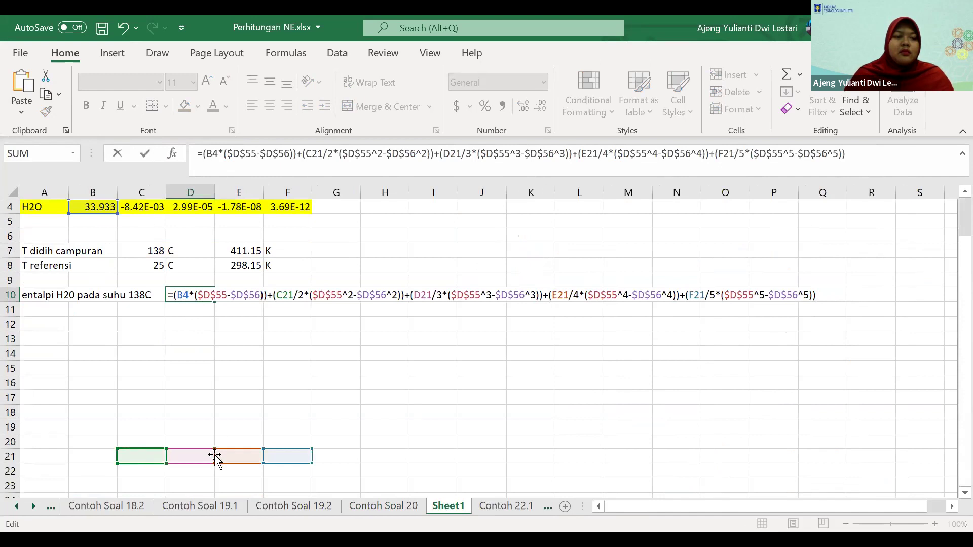
left_click_drag(142, 448, 142, 206)
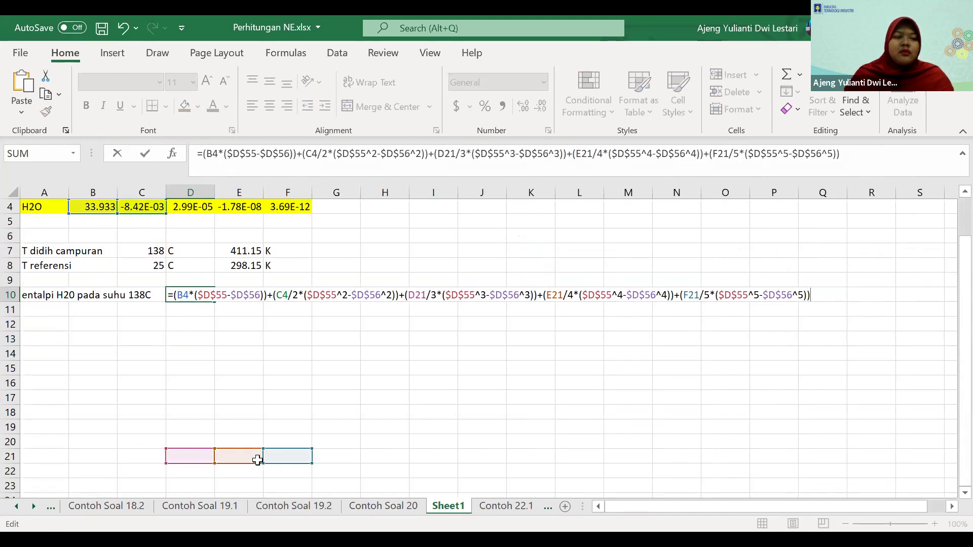
left_click_drag(191, 449, 190, 208)
left_click_drag(239, 449, 239, 208)
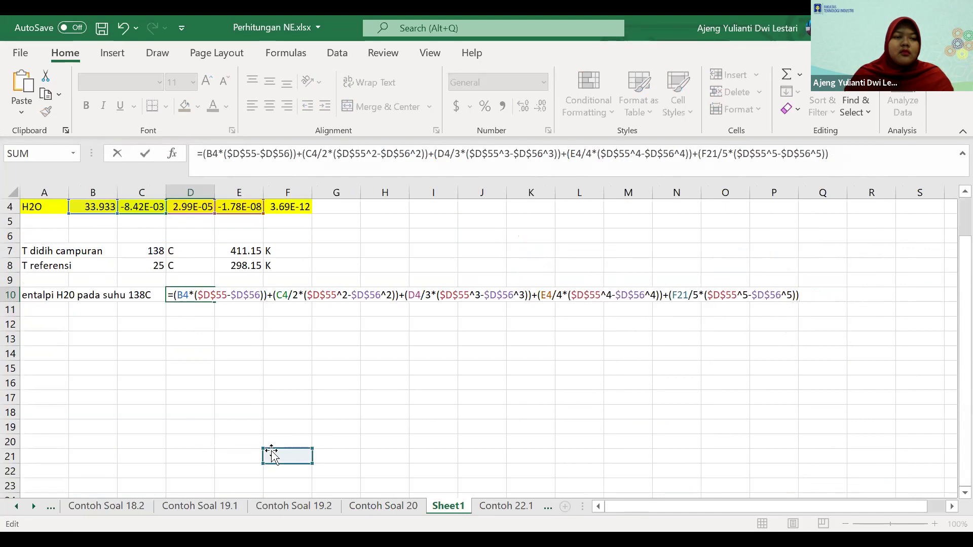
mouse_move(271, 443)
left_mouse_down()
mouse_move(267, 416)
mouse_move(287, 441)
left_mouse_up()
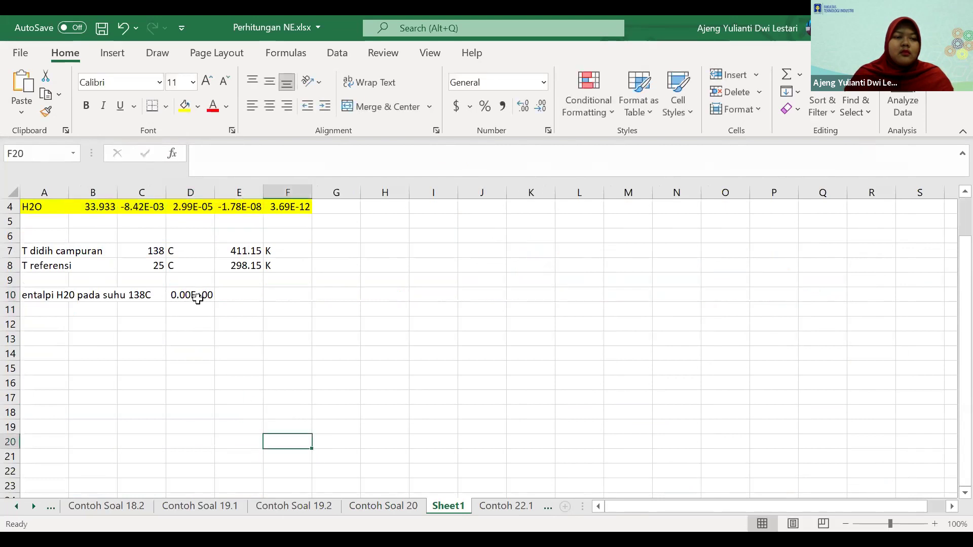
key("ctrl+z")
key("F2")
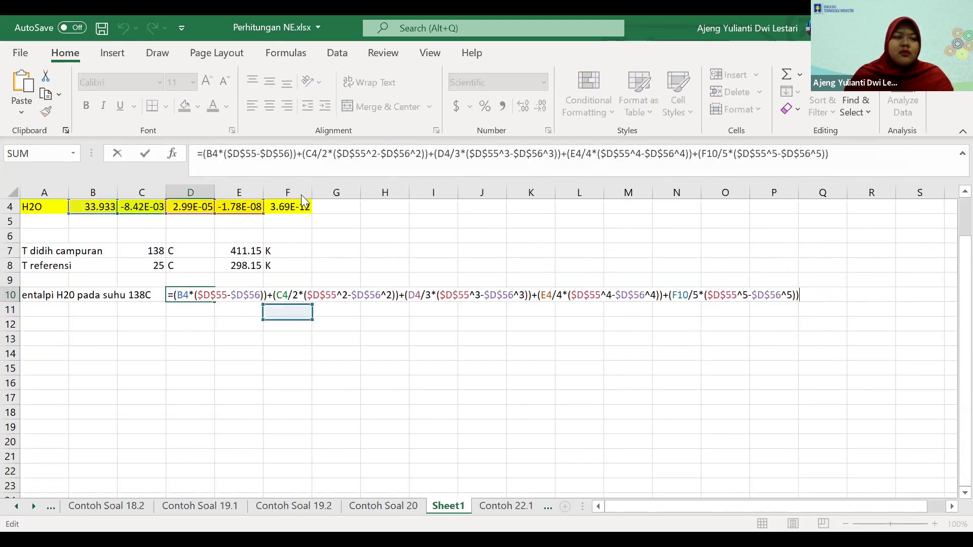
scroll(304, 260, "up", 1)
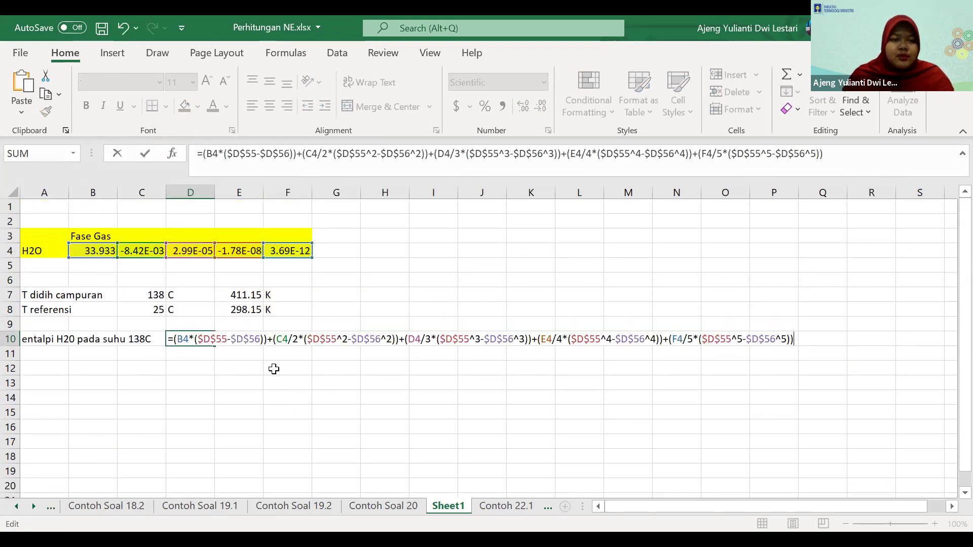
- Replace the temperature difference in the first term of the D10 formula with E7-E8
left_click_drag(197, 339, 260, 339)
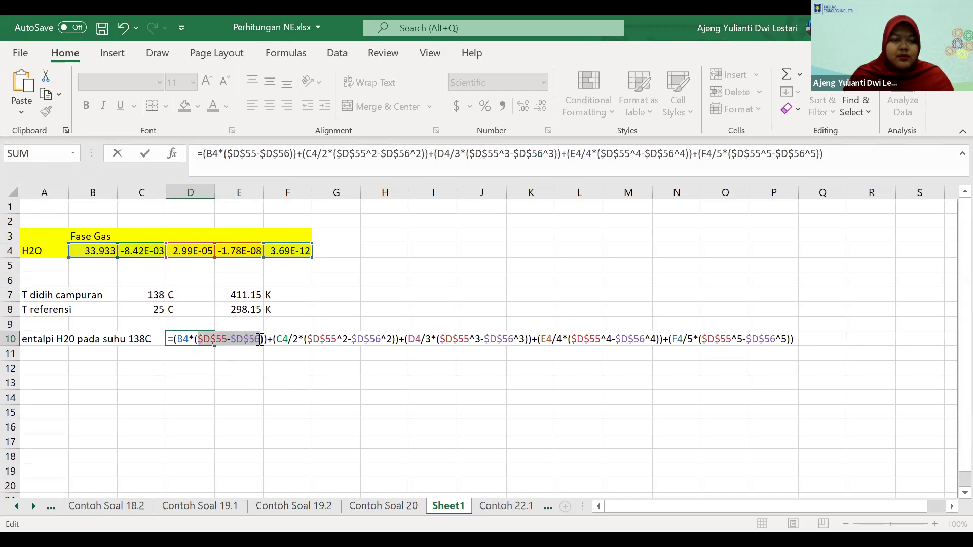
left_click(252, 294)
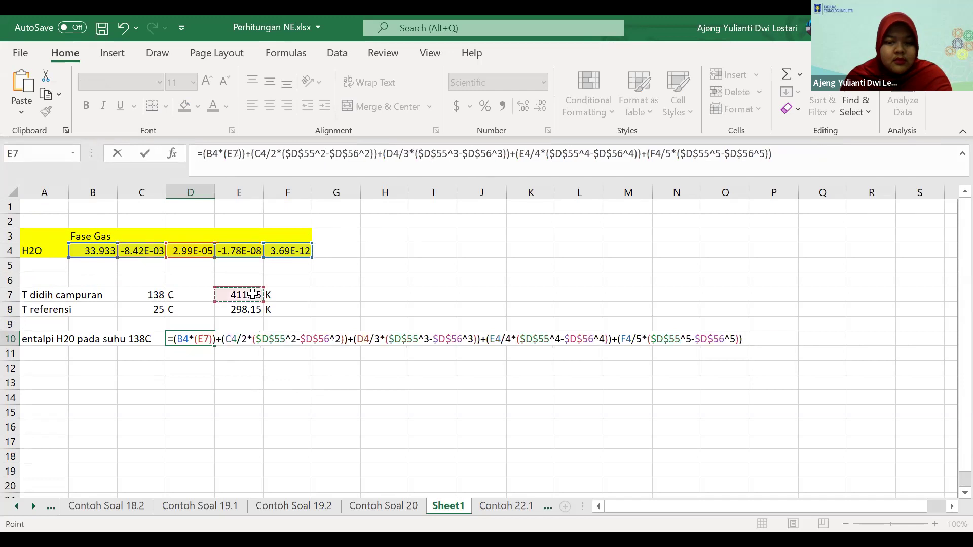
type("-")
left_click(232, 310)
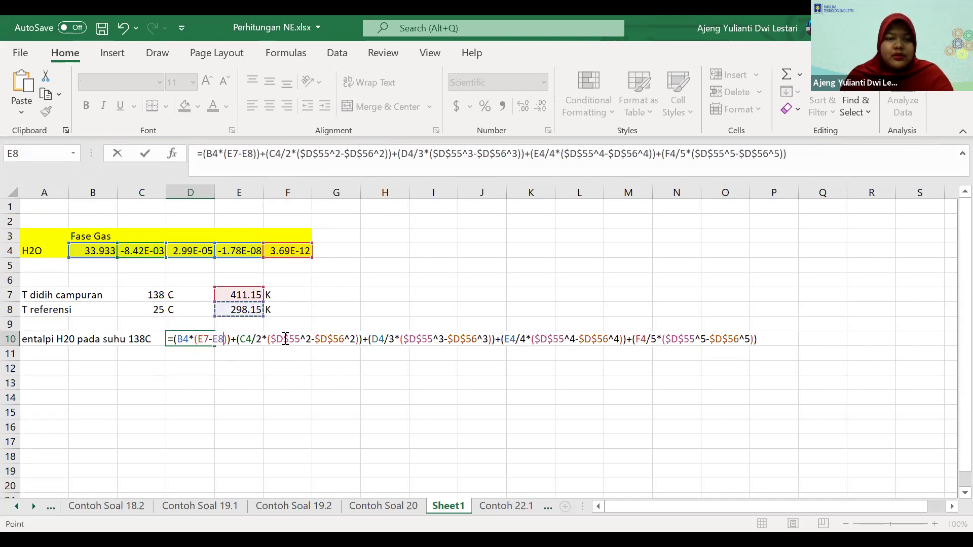
- Change the temperature references in the squared term of the D10 formula to $E$7 and $E$8
left_click(287, 339)
key("BackSpace")
type("E")
double_click(295, 340)
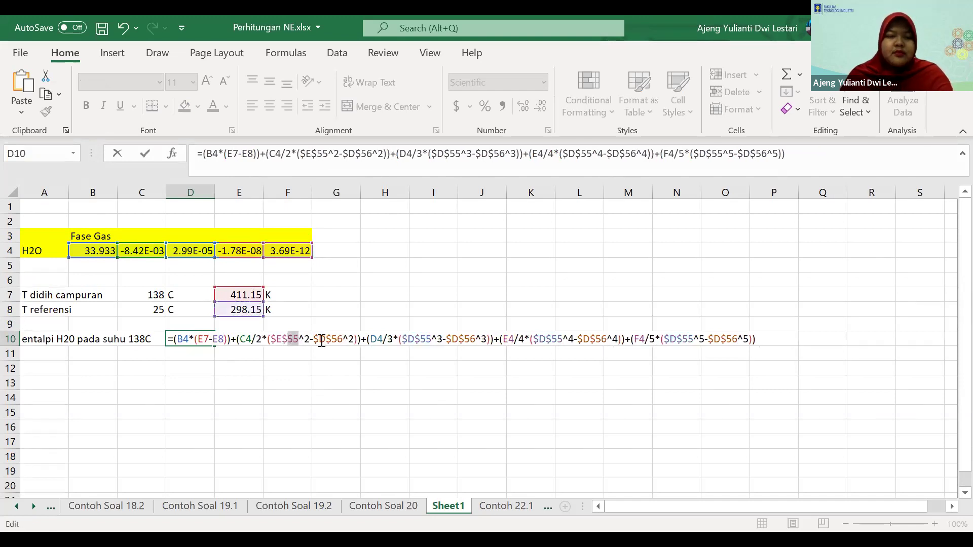
type("7")
left_click(316, 340)
key("BackSpace")
type("E")
double_click(332, 339)
left_click(328, 338)
double_click(330, 338)
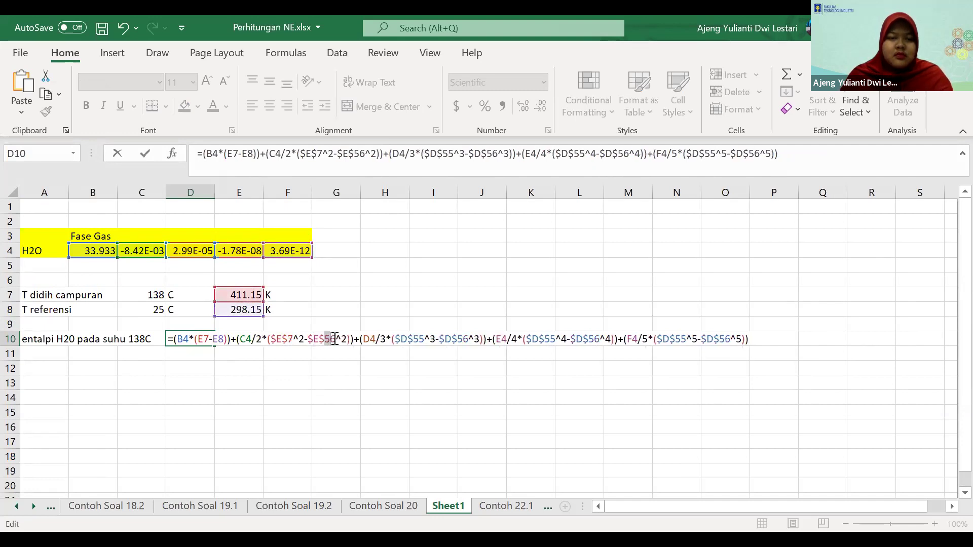
type("8")
- Change the temperature references in the cubed term of the D10 formula to $E$7 and $E$8
double_click(401, 340)
type("E")
double_click(411, 339)
type("7")
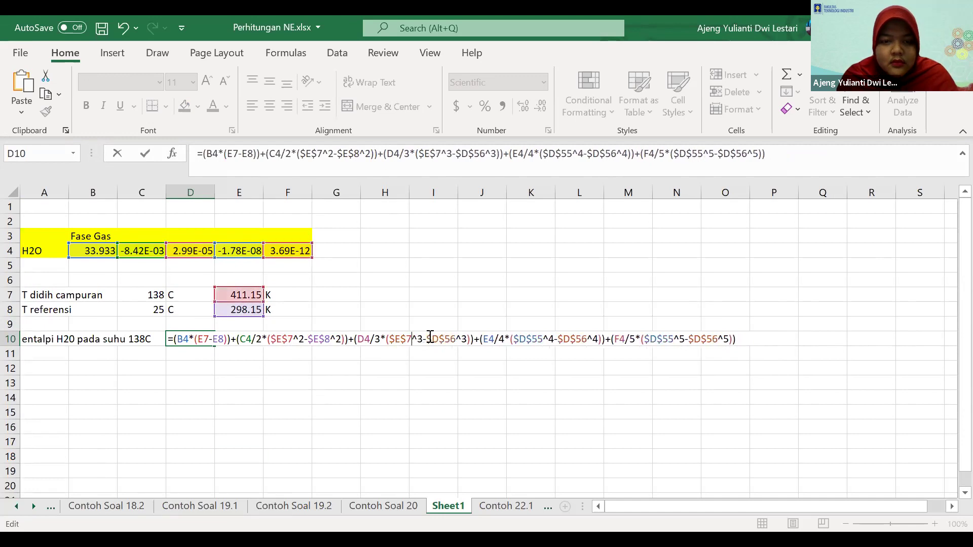
double_click(433, 339)
type("E")
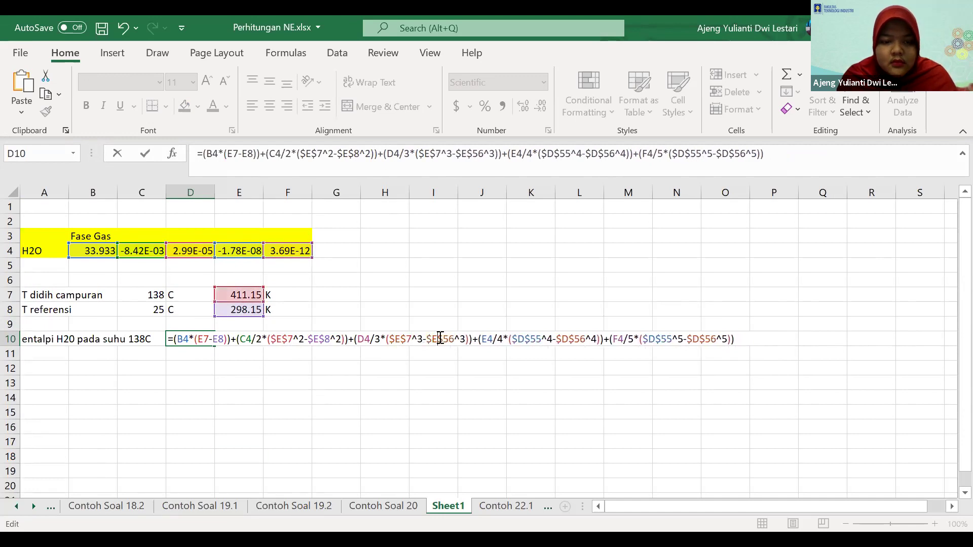
double_click(443, 338)
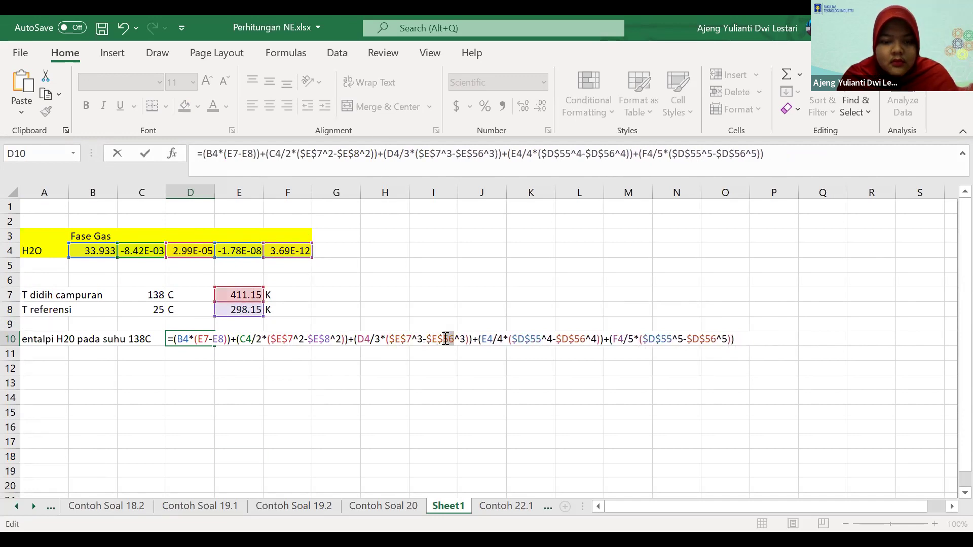
type("8")
- Set the temperatures in the fourth-power term of the D10 formula to E7^4-E8^4
left_click_drag(506, 338, 534, 339)
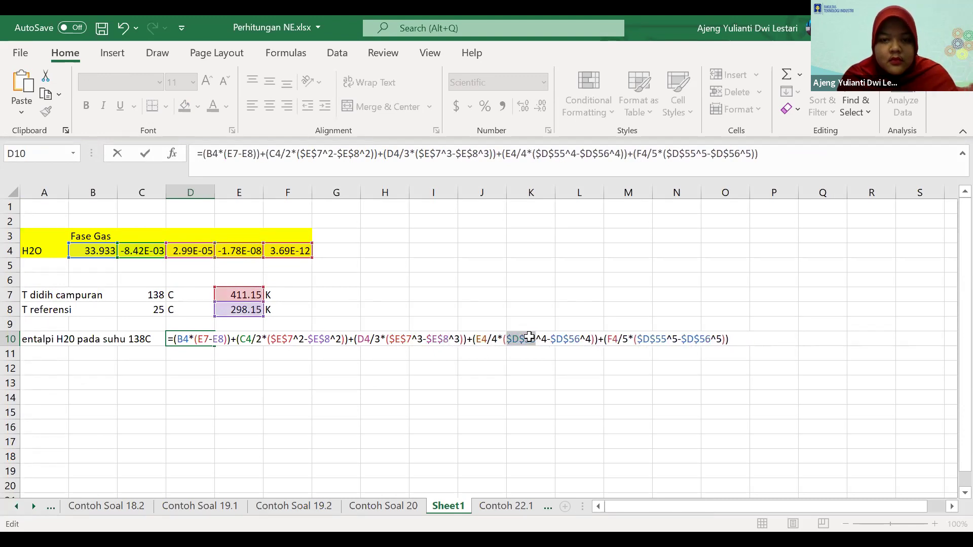
type("E7")
left_click_drag(532, 339, 633, 338)
type("E8")
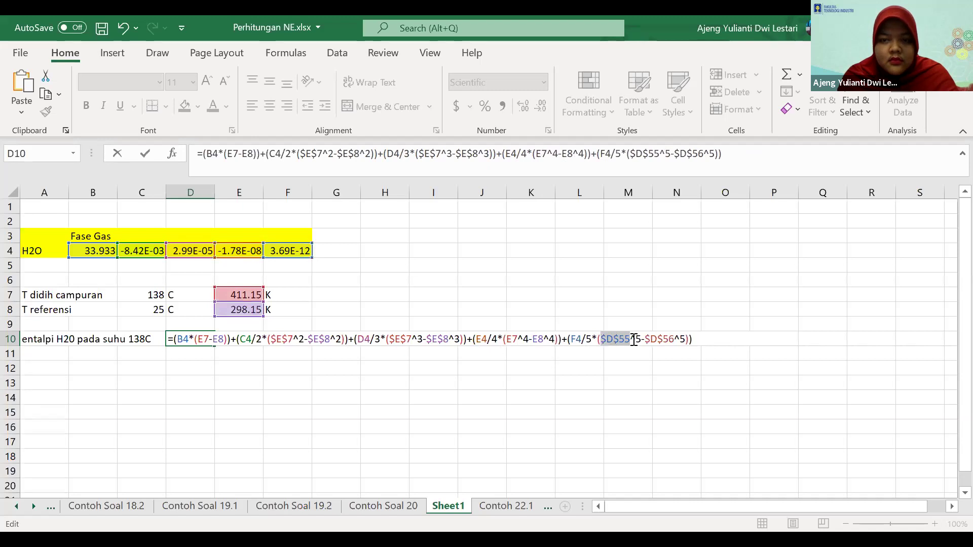
- Set the temperatures in the fifth-power term to E7^5-E8^5, enter the formula and reselect D10
type("E7")
left_click_drag(631, 338, 656, 339)
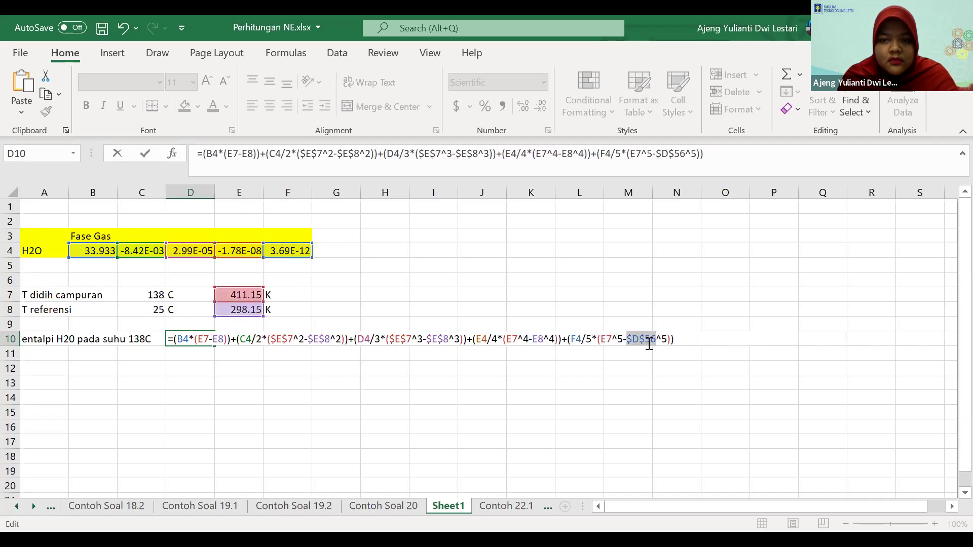
type("E8")
key("Return")
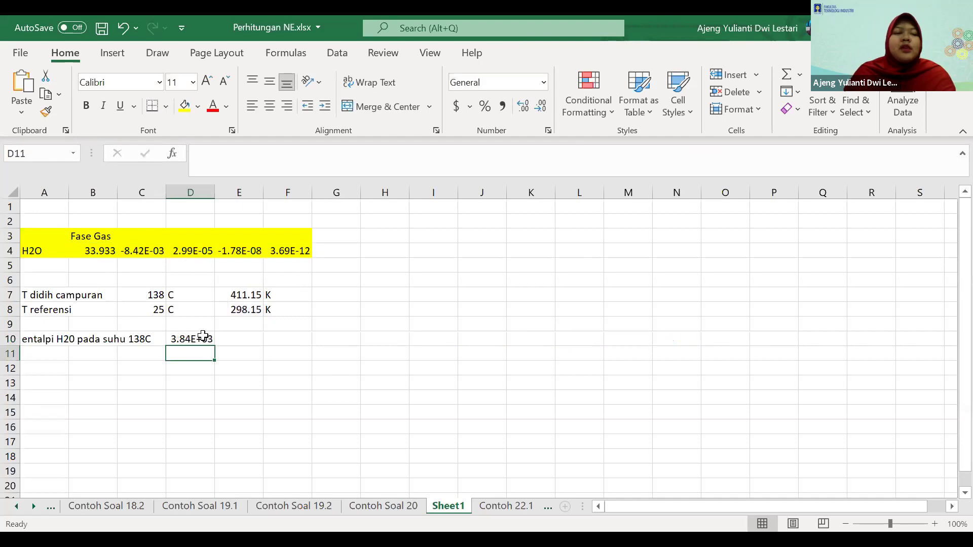
left_click(203, 336)
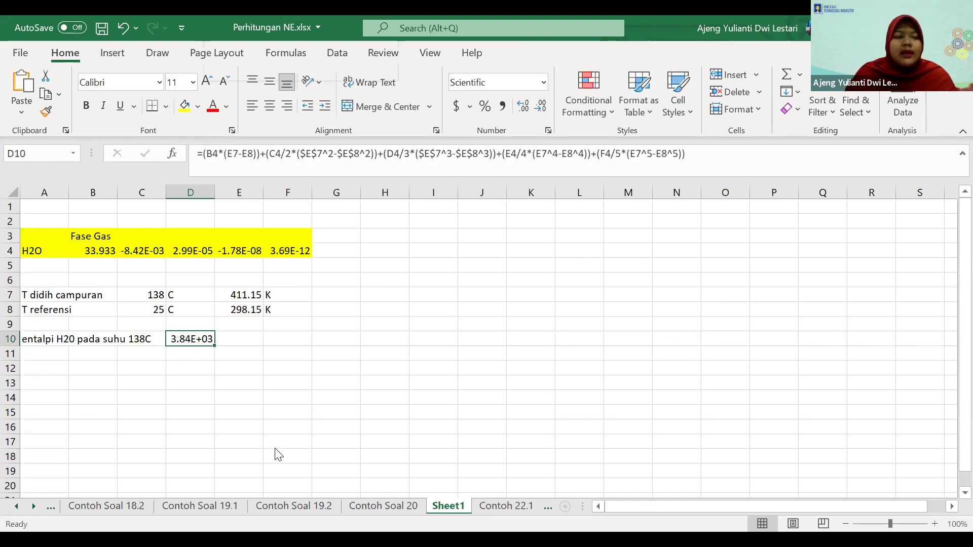
- Format the enthalpy result in D10 as a Number with 2 decimal places and the 1000 separator
key("shift+F10")
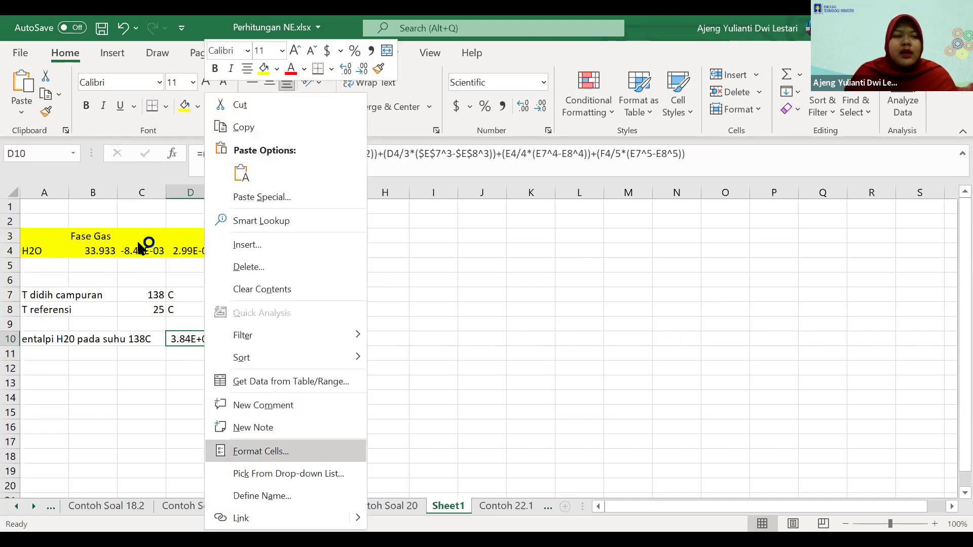
key("Return")
key("n")
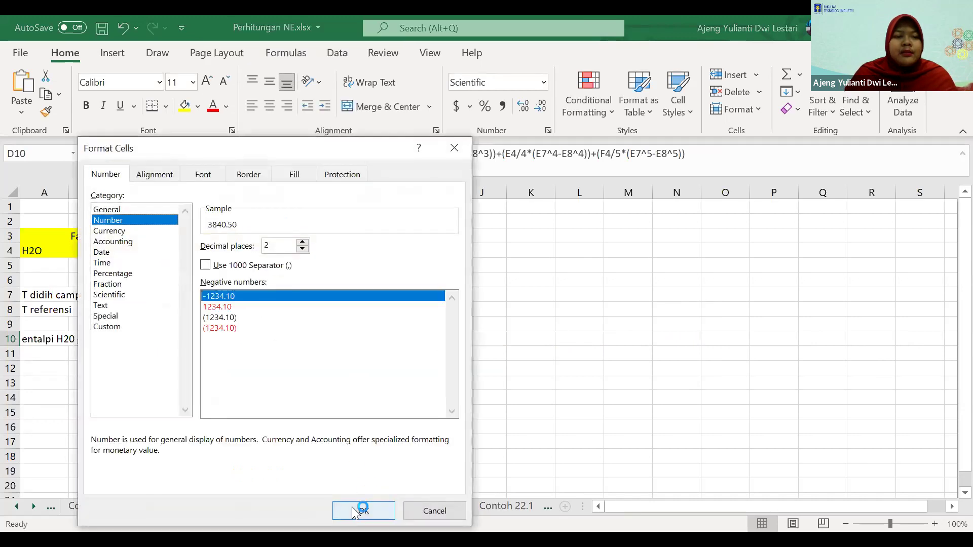
left_click(251, 266)
left_click(385, 511)
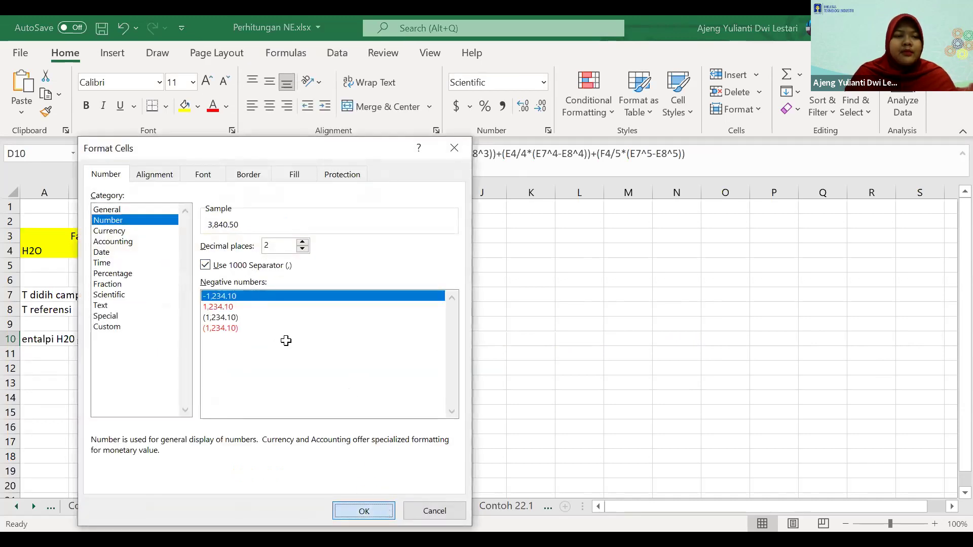
key("Return")
- Enter the unit j/mol in E10 beside the enthalpy result
left_click(260, 340)
type("j/mol")
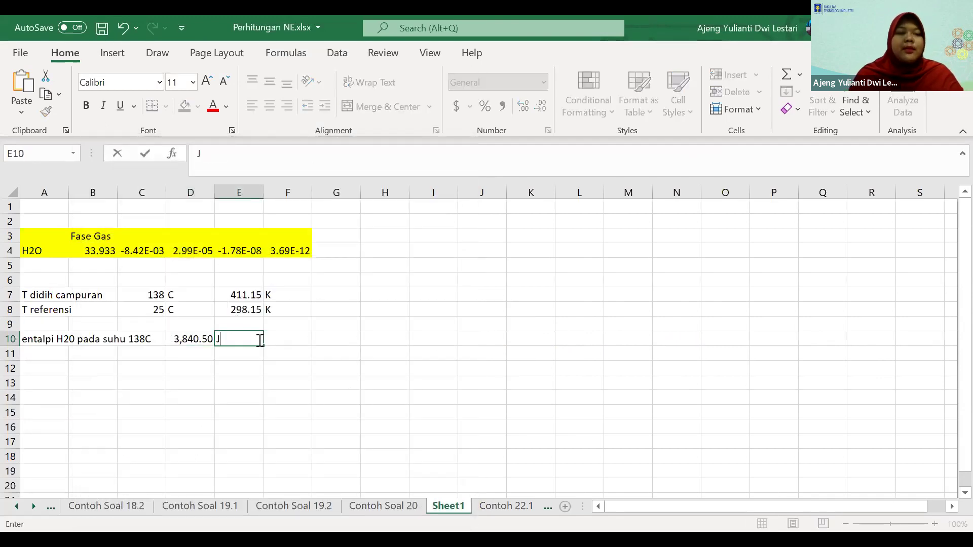
key("BackSpace")
key("BackSpace")
key("BackSpace")
key("BackSpace")
type("/mol")
key("Return")
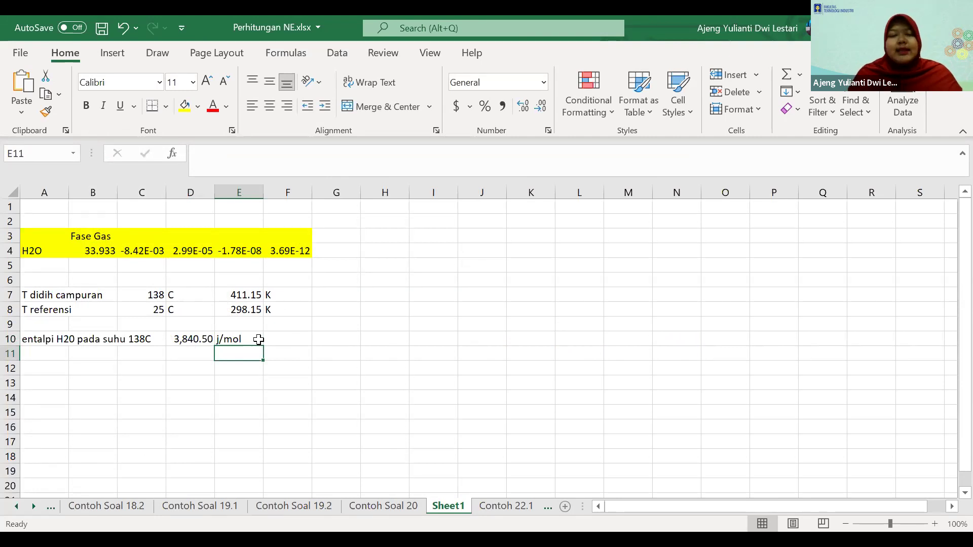
- Enter =D10*18 in D11 and the unit text k/kg in E11
key("Left")
key("Up")
key("Down")
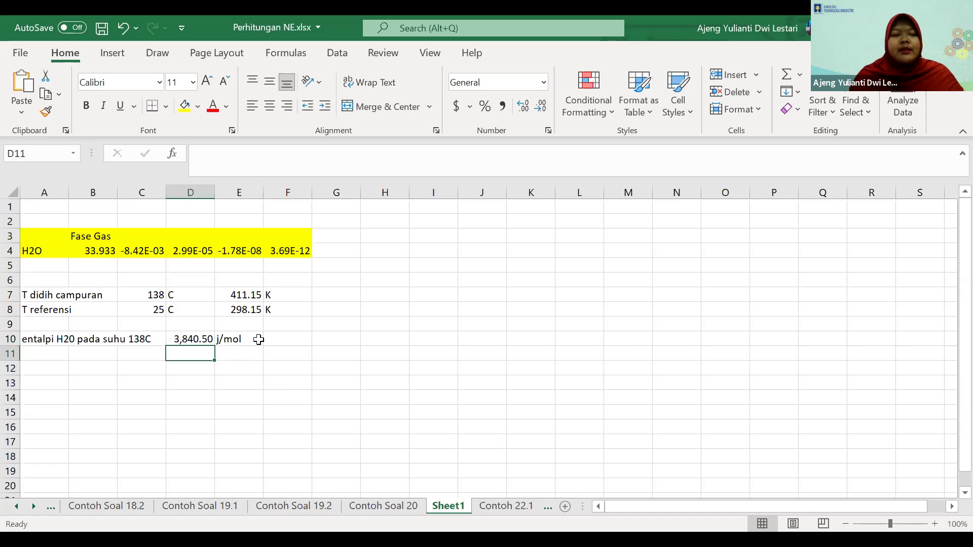
type("=D10*18")
key("Tab")
type("k/k")
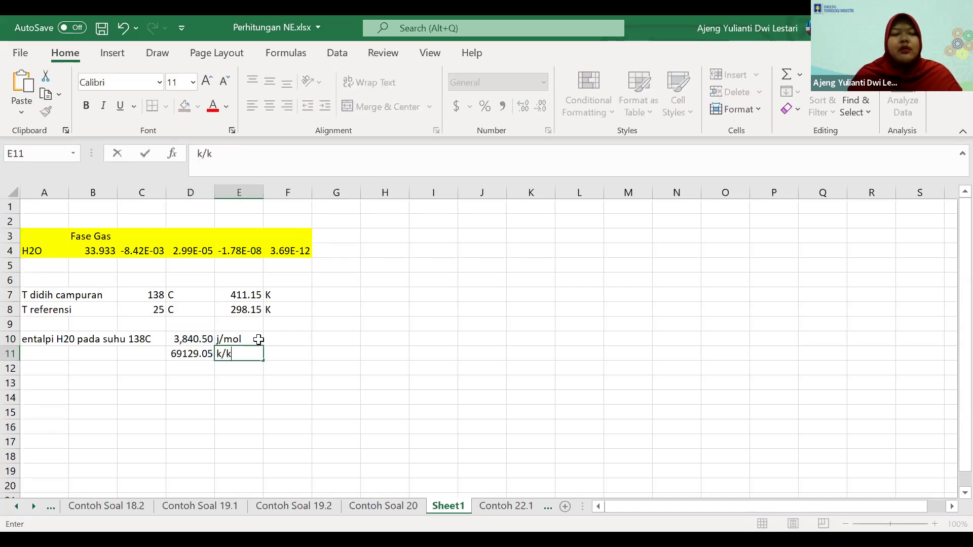
type("g")
key("Return")
- Correct the unit text in E11 to j/kg
key("Up")
key("Right")
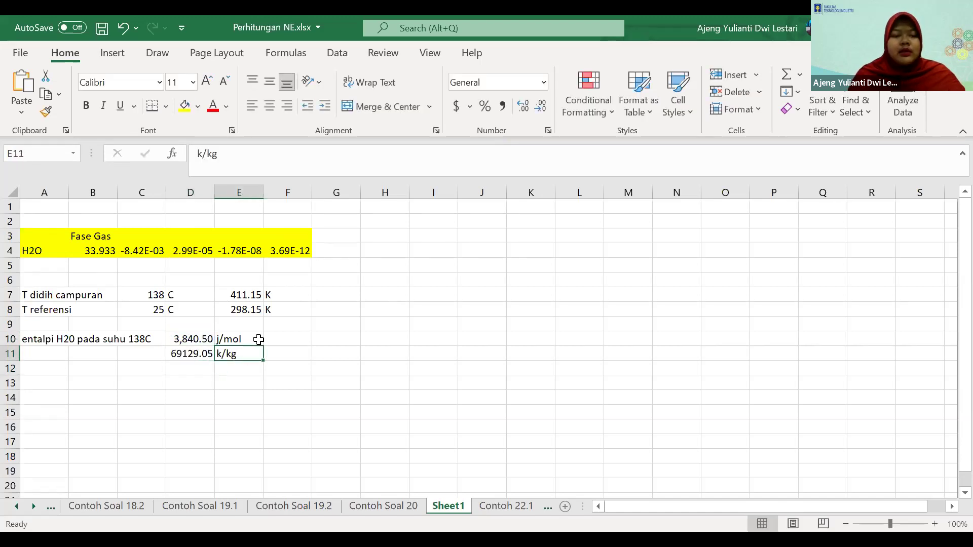
key("F2")
key("Left")
key("BackSpace")
type("j")
key("Return")
- Enter the unit kj/kg in E12 and convert the enthalpy in D12 with =D11/1000
type("kj/kg")
key("Left")
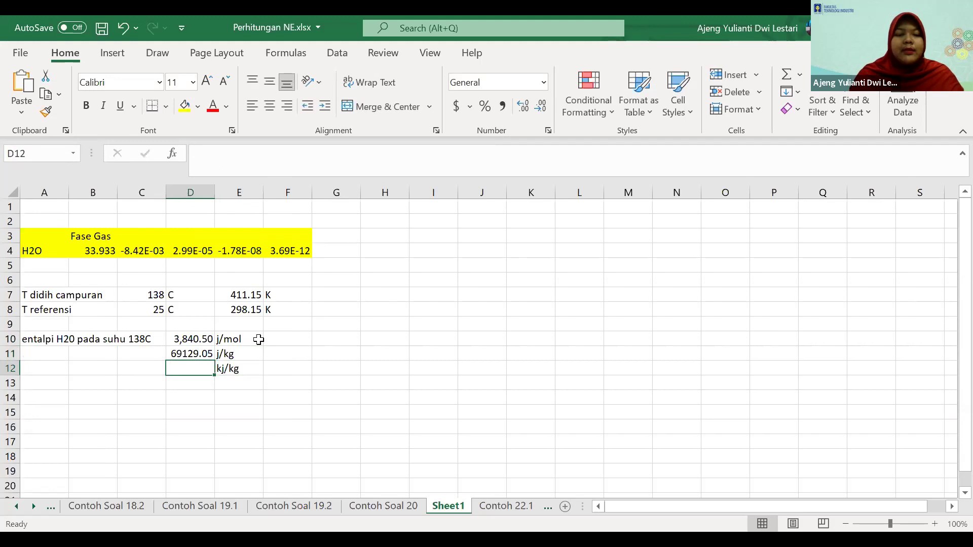
type("=")
key("Up")
type("/1000")
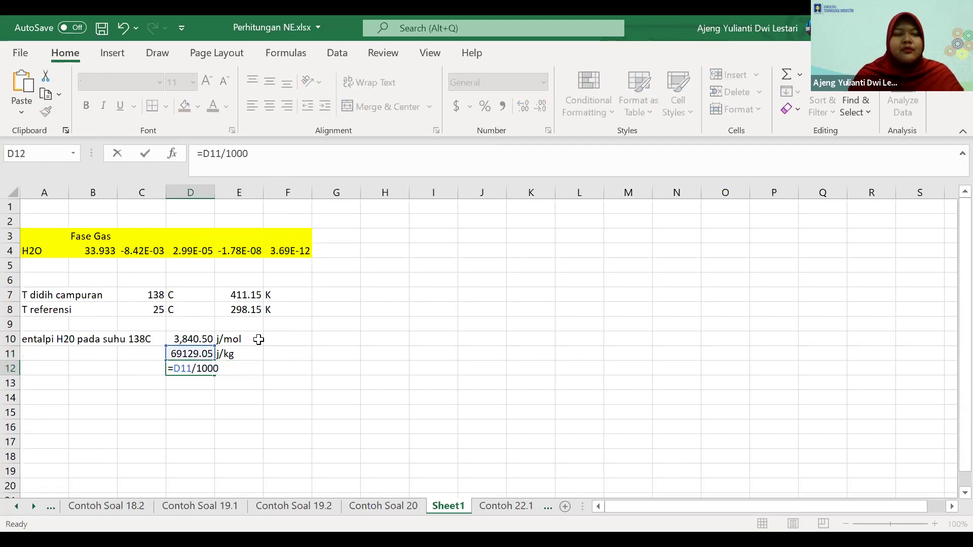
key("Return")
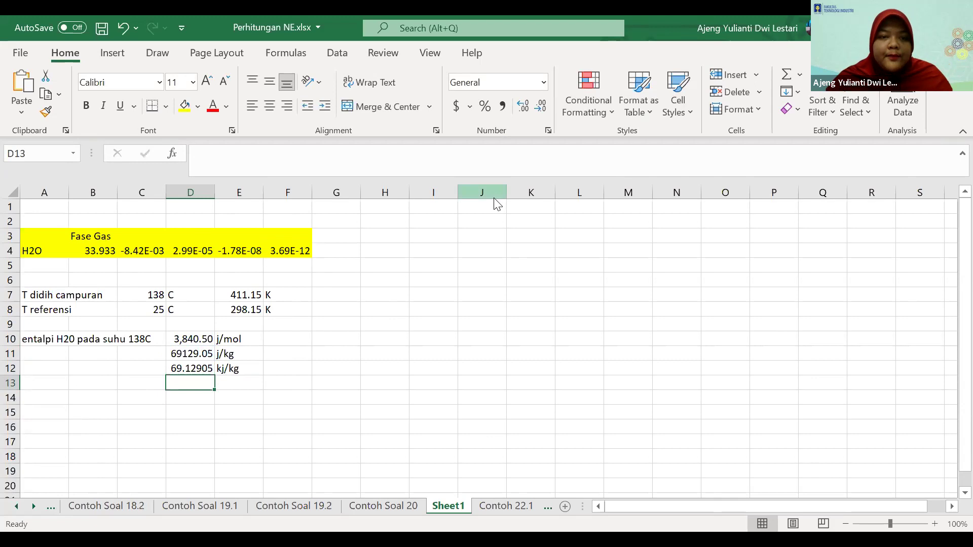
- Handwrite H = ∫ Cp.dT with limits Tref and Top in blue ink beside the yellow coefficient table
mouse_move(362, 241)
left_mouse_down()
mouse_move(352, 271)
mouse_move(387, 264)
left_mouse_up()
left_click_drag(325, 253, 398, 266)
left_click_drag(399, 250, 410, 263)
left_click_drag(326, 281, 352, 293)
mouse_move(356, 218)
left_mouse_down()
mouse_move(357, 233)
mouse_move(362, 218)
left_mouse_up()
left_click_drag(359, 225, 371, 225)
- Draw an arrow after the integral and handwrite the first expanded term, A(Top − Tref)
mouse_move(422, 259)
left_mouse_down()
mouse_move(473, 252)
mouse_move(486, 275)
mouse_move(491, 267)
left_mouse_up()
mouse_move(485, 255)
left_mouse_down()
mouse_move(499, 253)
mouse_move(502, 273)
left_mouse_up()
left_click_drag(507, 259, 529, 251)
mouse_move(517, 254)
left_mouse_down()
mouse_move(515, 267)
mouse_move(528, 266)
left_mouse_up()
left_click_drag(531, 260, 545, 256)
left_click_drag(546, 247, 549, 272)
- Handwrite the squared term + B/2 (Top² − Tref²) after the A term
mouse_move(566, 258)
left_mouse_down()
mouse_move(592, 249)
mouse_move(592, 264)
left_mouse_up()
mouse_move(592, 245)
left_mouse_down()
mouse_move(606, 278)
mouse_move(634, 253)
left_mouse_up()
mouse_move(629, 256)
left_mouse_down()
mouse_move(632, 275)
mouse_move(640, 265)
left_mouse_up()
mouse_move(636, 246)
left_mouse_down()
mouse_move(656, 259)
mouse_move(665, 251)
left_mouse_up()
mouse_move(654, 253)
left_mouse_down()
mouse_move(654, 268)
mouse_move(679, 268)
left_mouse_up()
mouse_move(682, 247)
left_mouse_down()
mouse_move(692, 257)
mouse_move(684, 272)
mouse_move(713, 259)
left_mouse_up()
- Handwrite the cubed term + C/3 (Top³ − Tref³) after the B term
left_click_drag(708, 256, 708, 264)
left_click_drag(728, 244, 732, 262)
left_click_drag(722, 273, 727, 284)
mouse_move(746, 249)
left_mouse_down()
mouse_move(742, 276)
mouse_move(756, 256)
left_mouse_up()
mouse_move(751, 258)
left_mouse_down()
mouse_move(761, 278)
mouse_move(766, 260)
mouse_move(784, 263)
left_mouse_up()
mouse_move(785, 257)
left_mouse_down()
mouse_move(787, 273)
mouse_move(794, 258)
mouse_move(799, 277)
mouse_move(825, 276)
left_mouse_up()
- Handwrite the fourth-power term + D/4 (Top⁴ − Tref⁴) after the C term
left_click_drag(839, 259, 856, 259)
mouse_move(847, 252)
left_mouse_down()
mouse_move(863, 272)
mouse_move(862, 289)
left_mouse_up()
mouse_move(879, 250)
left_mouse_down()
mouse_move(869, 276)
mouse_move(885, 260)
left_mouse_up()
left_click_drag(887, 261, 893, 277)
left_click_drag(897, 249, 904, 266)
left_click_drag(910, 264, 928, 255)
mouse_move(927, 260)
left_mouse_down()
mouse_move(947, 276)
mouse_move(947, 250)
mouse_move(953, 280)
left_mouse_up()
- Handwrite the fifth-power term + E/5 (Top⁵ − Tref⁵) on a second line below the A term
left_click_drag(463, 300, 479, 299)
mouse_move(472, 300)
left_mouse_down()
mouse_move(474, 315)
mouse_move(501, 304)
left_mouse_up()
left_click_drag(491, 312, 504, 308)
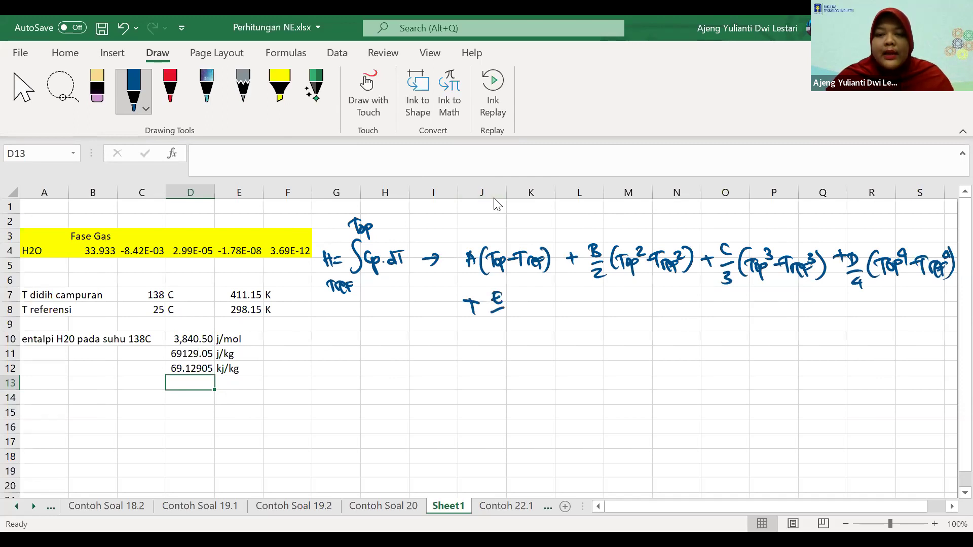
left_click_drag(495, 315, 500, 324)
left_click_drag(524, 300, 520, 325)
left_click_drag(528, 304, 550, 319)
left_click_drag(552, 296, 573, 310)
mouse_move(580, 305)
left_mouse_down()
mouse_move(612, 324)
mouse_move(628, 299)
left_mouse_up()
left_click_drag(624, 299, 627, 329)
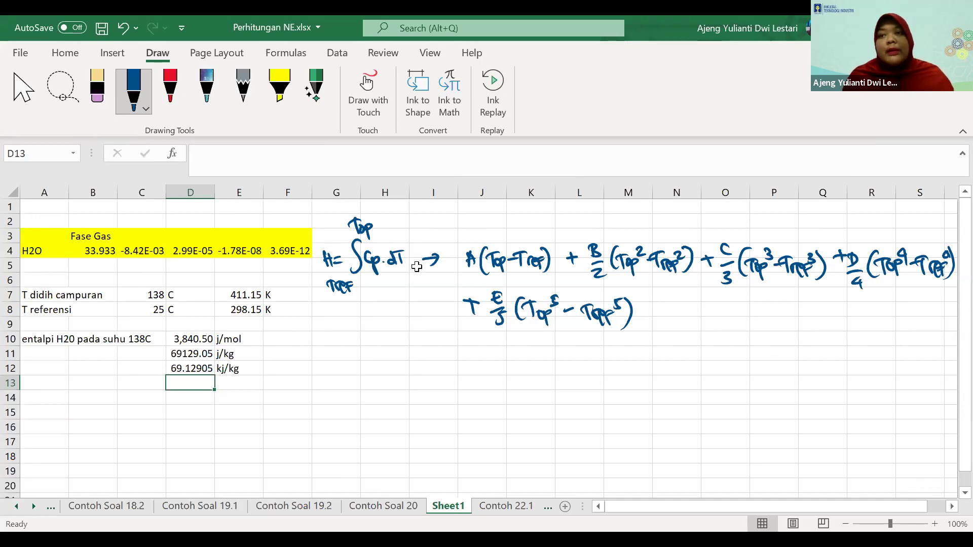
- Switch to the Yaws PDF to check the gas heat capacity equation in Table 2-2, then return to the evaporator slide
left_click(436, 238)
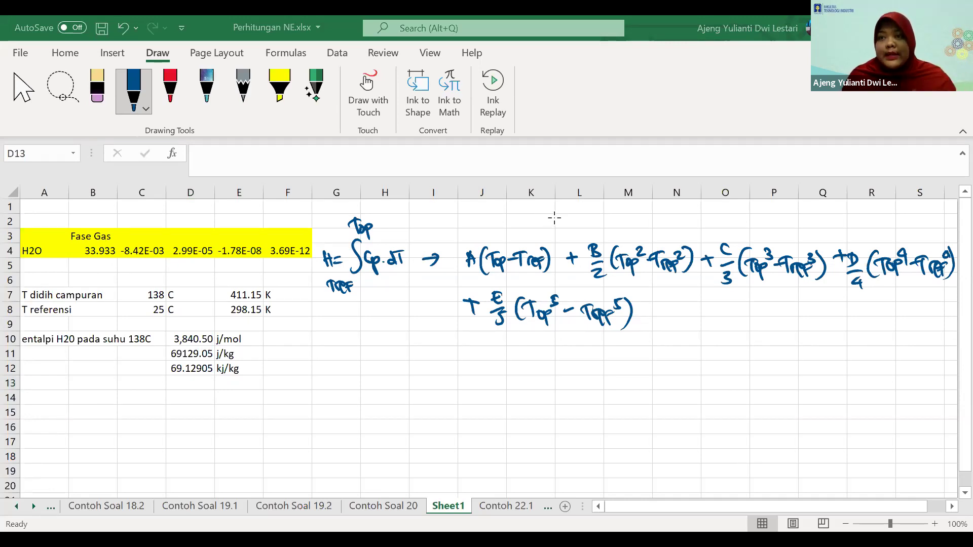
key("alt+Tab")
scroll(555, 213, "up", 1)
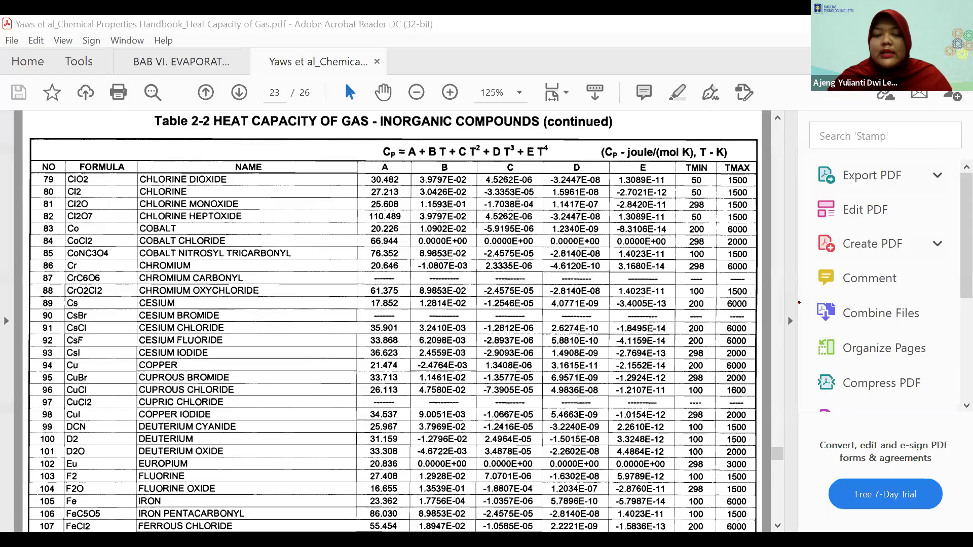
key("alt+Tab")
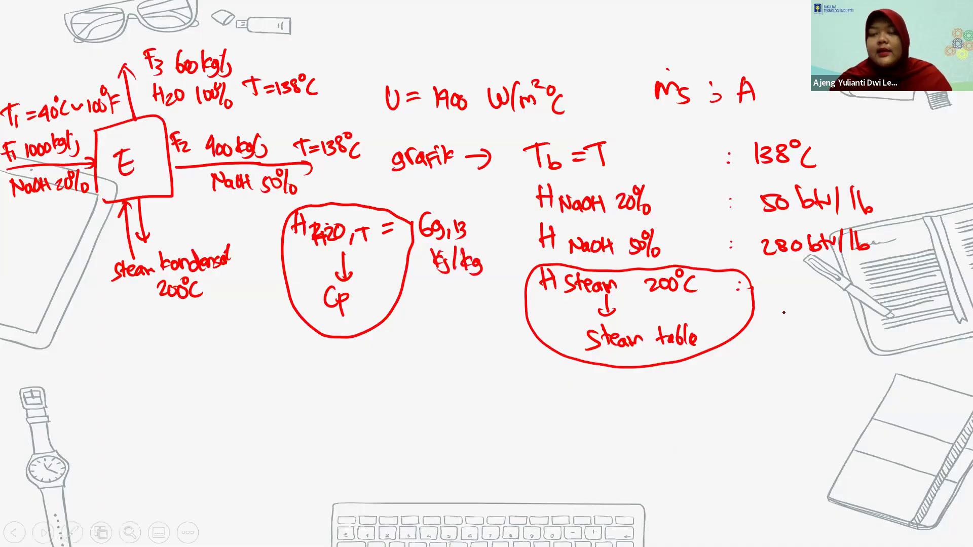